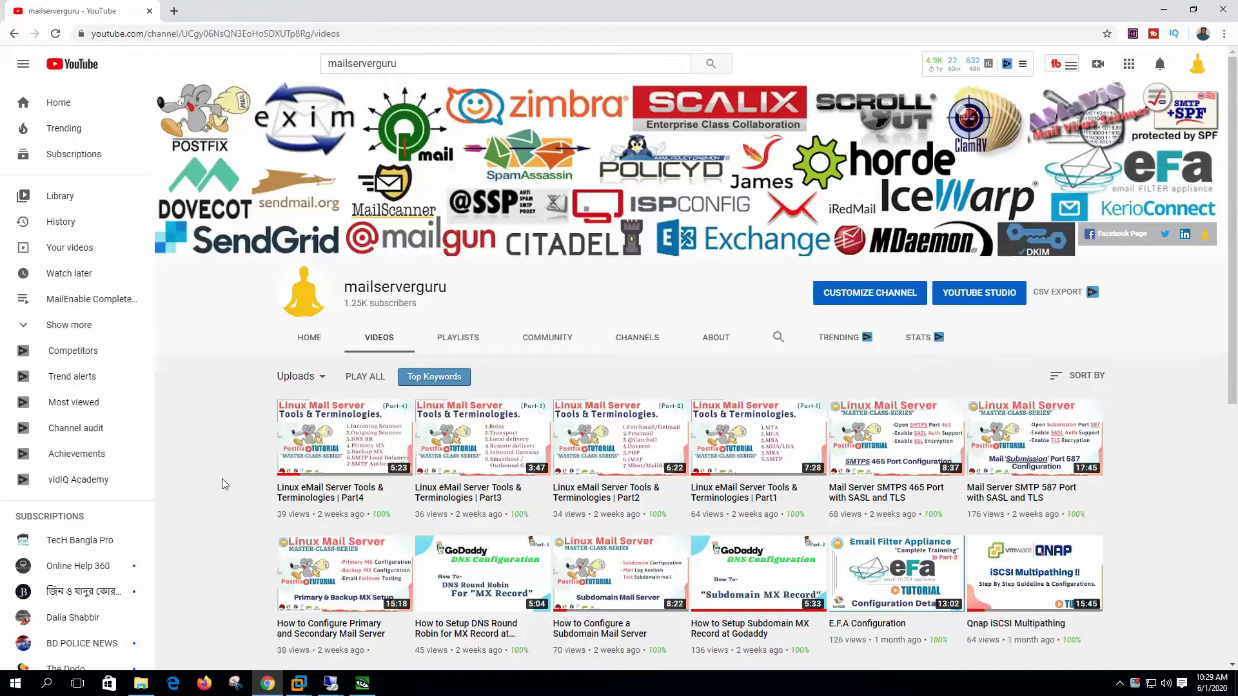
Step: Bring the Remote Desktop session with the optimus.com server's SMTP properties to the front
{"action": "left_click", "coordinate": [330, 683]}
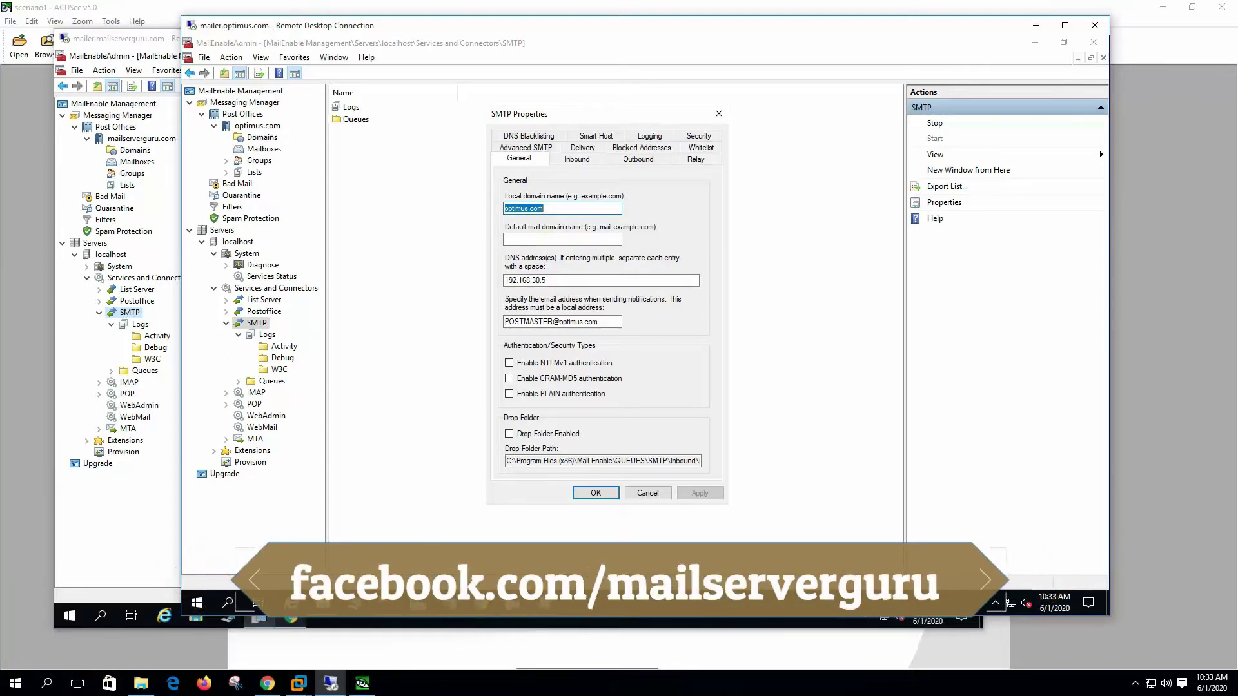
Step: Cycle through the remote desktop sessions to reach the mailserverguru.com client's inbox
{"action": "left_click", "coordinate": [330, 683]}
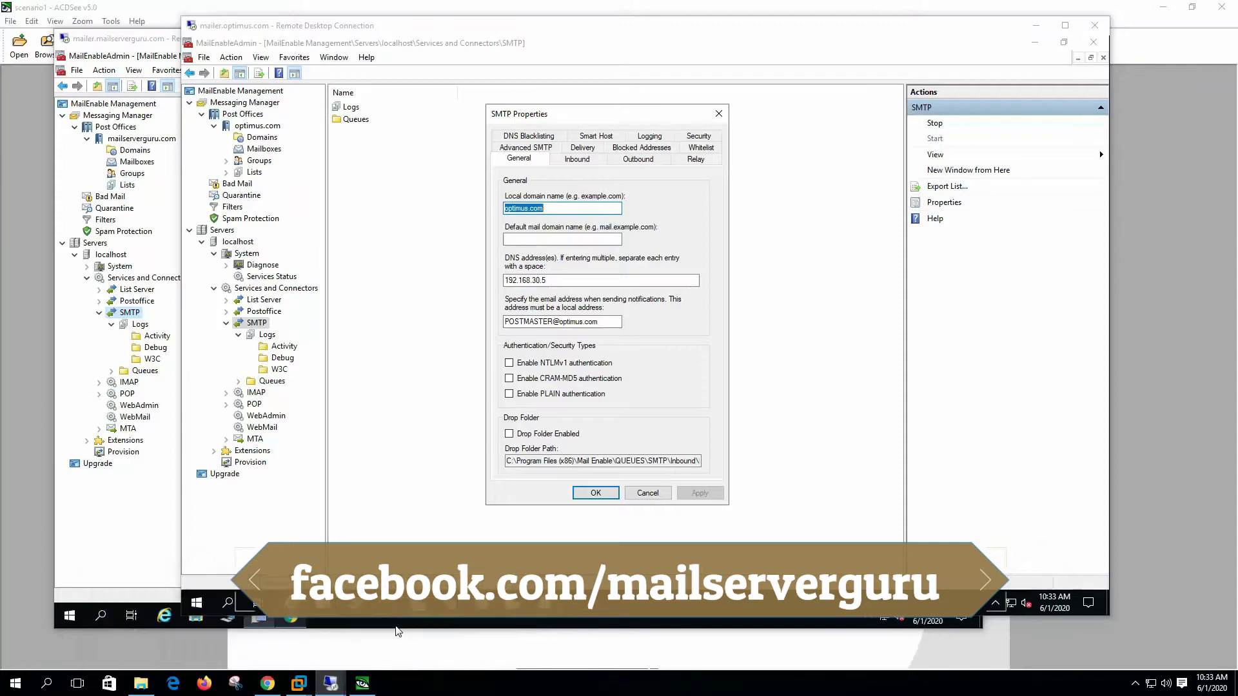
{"action": "left_click", "coordinate": [397, 631]}
{"action": "left_click", "coordinate": [331, 683]}
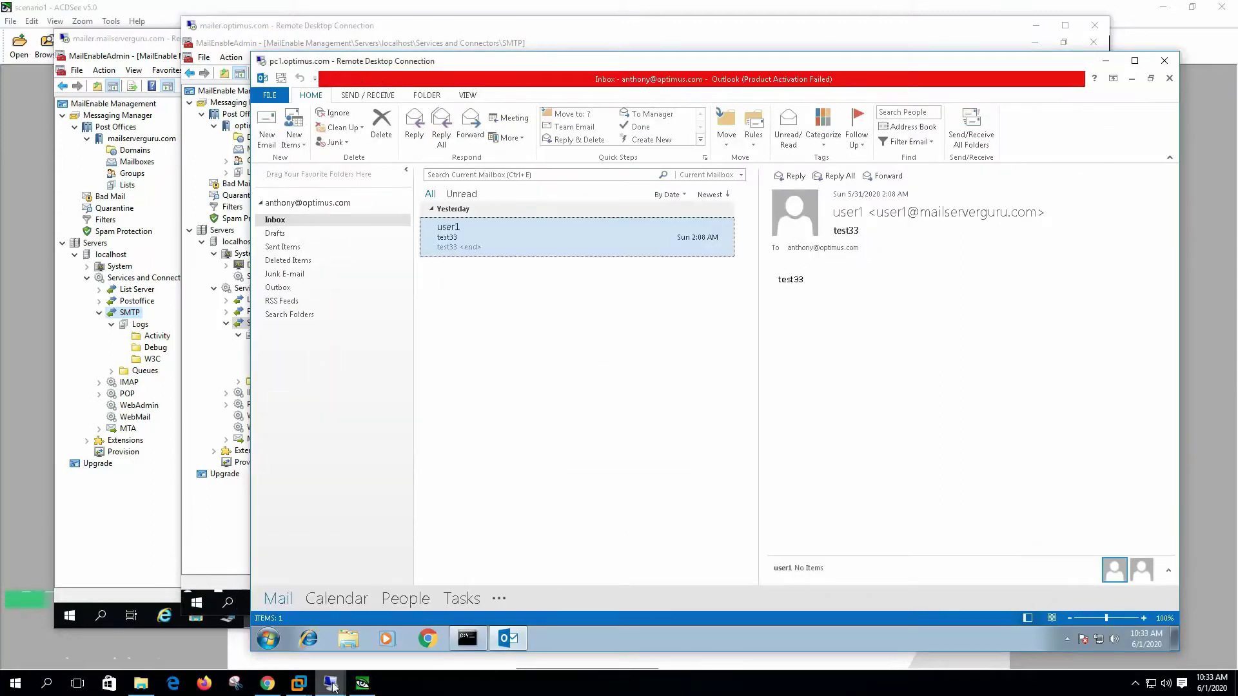
{"action": "left_click", "coordinate": [512, 631]}
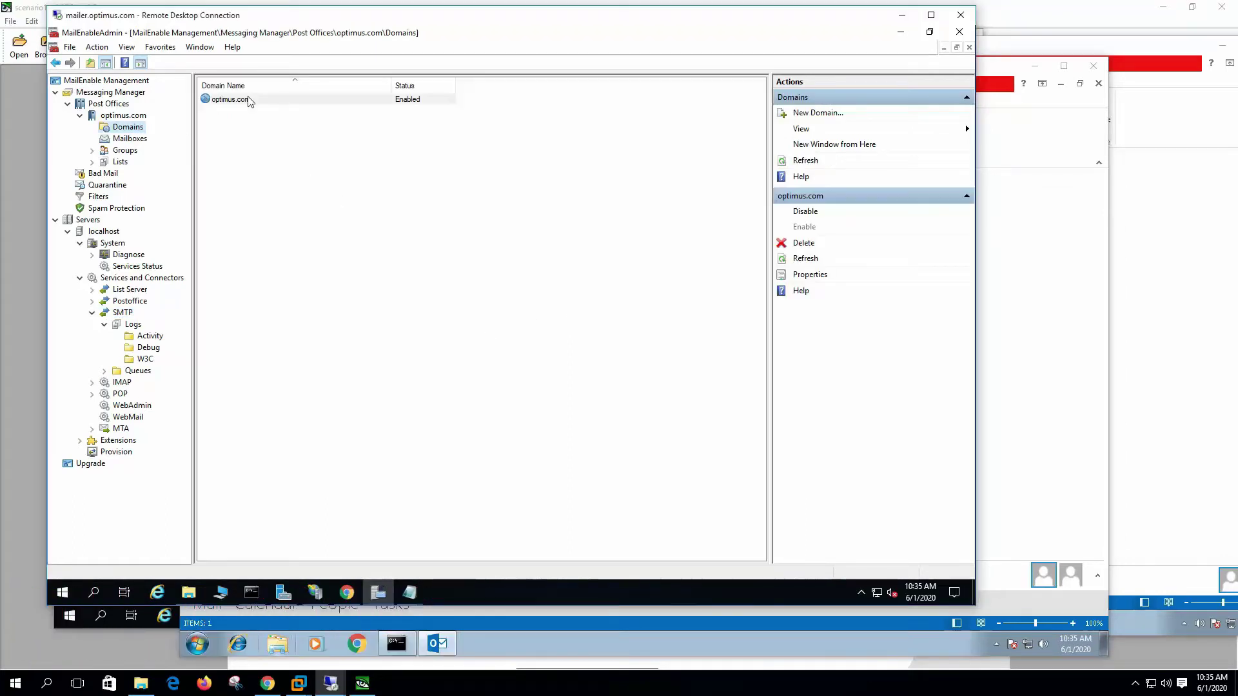
Step: Confirm mailserverguru.com is on the optimus.com domain's Blacklist tab, closing without changes
{"action": "right_click", "coordinate": [250, 102]}
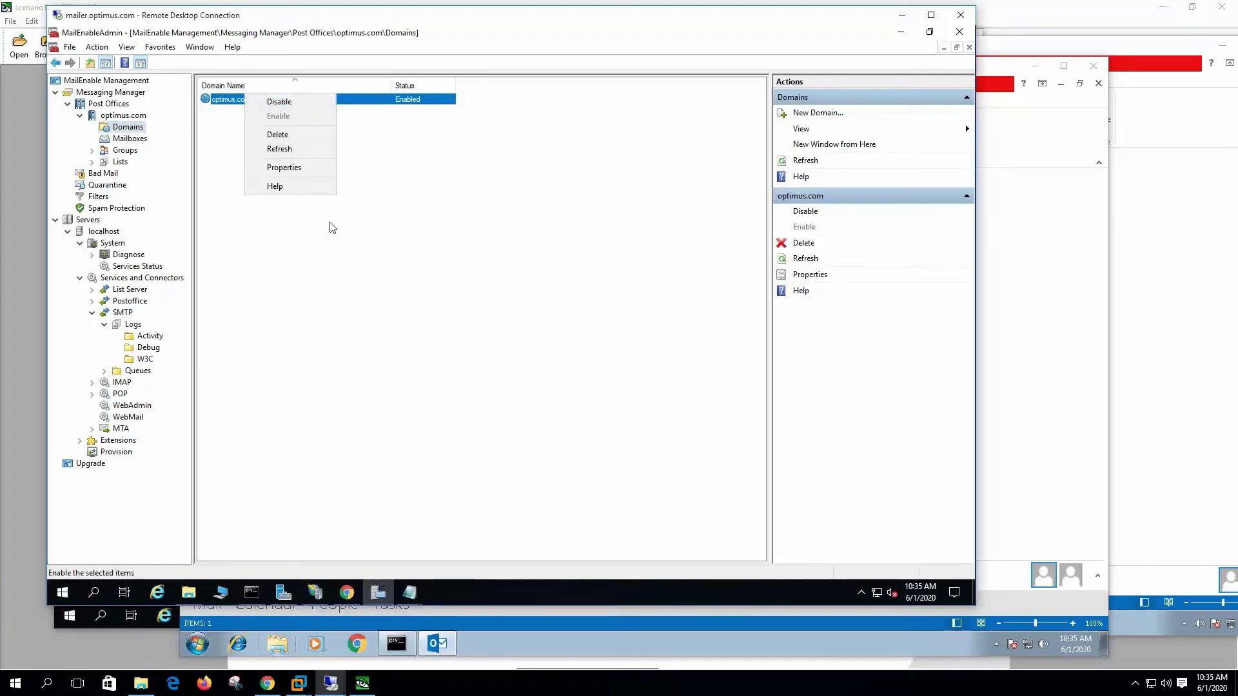
{"action": "left_click", "coordinate": [287, 169]}
{"action": "left_click", "coordinate": [409, 126]}
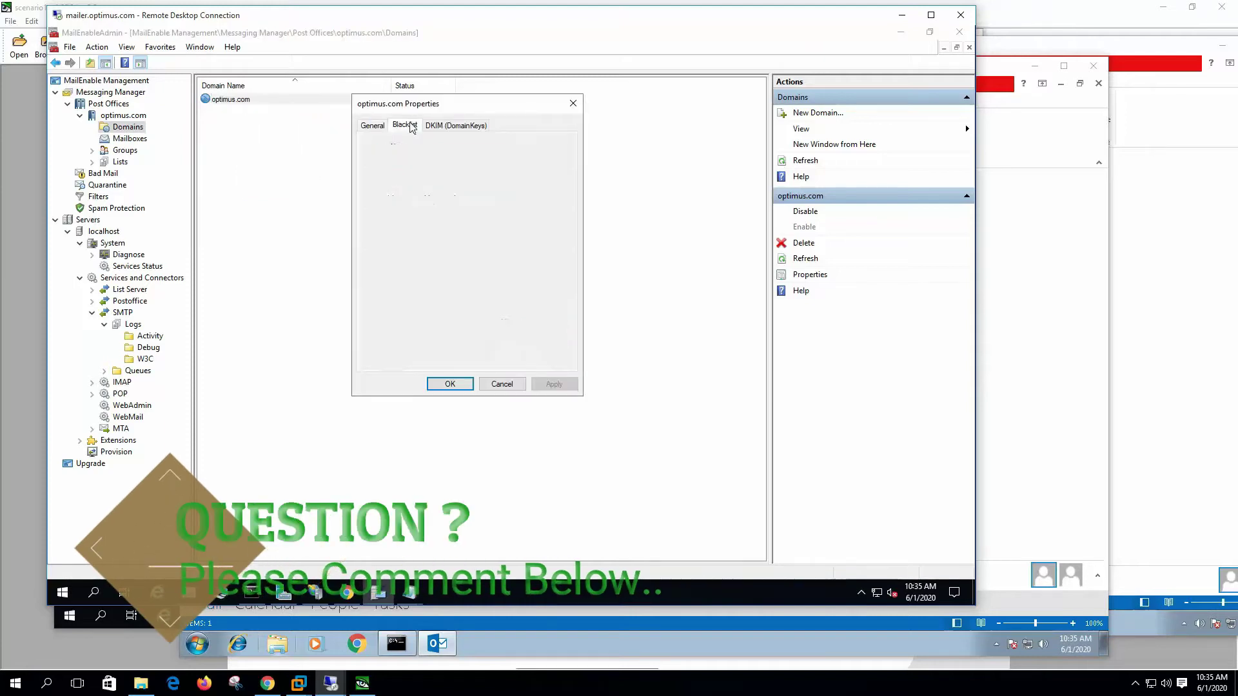
{"action": "left_click", "coordinate": [406, 196]}
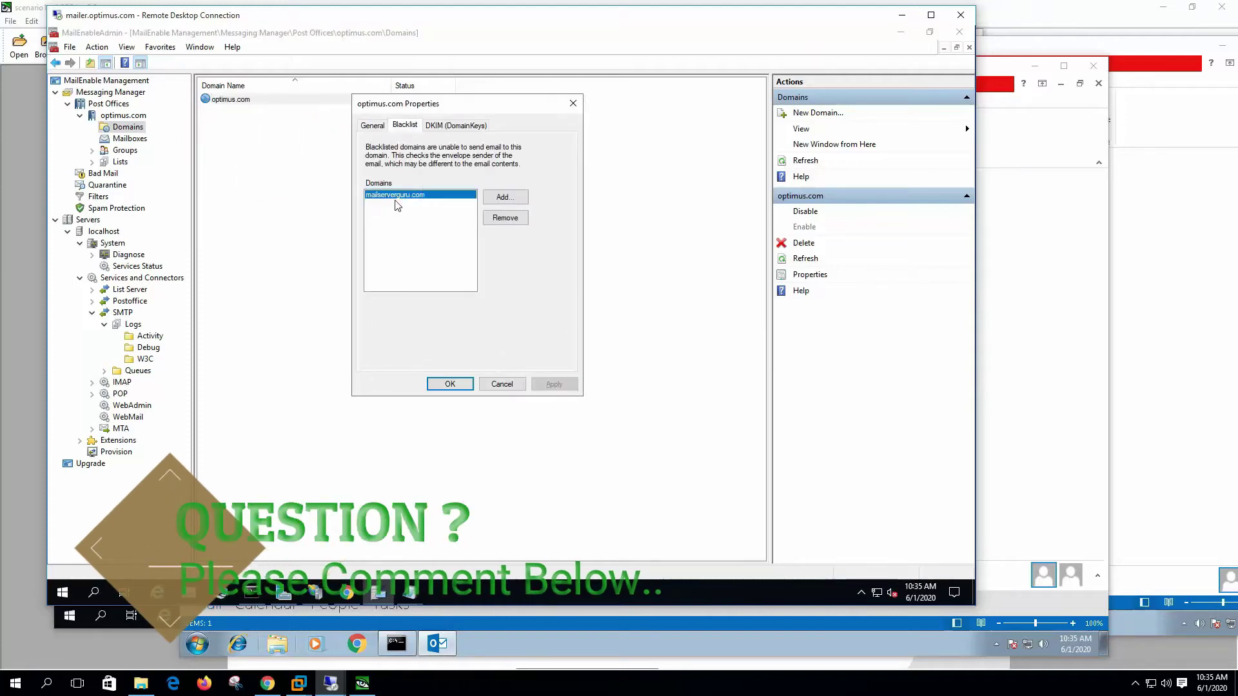
{"action": "left_click", "coordinate": [450, 384]}
Step: Display the SMTP Activity logs, then bring up the mailserverguru.com user's Outlook
{"action": "left_click", "coordinate": [150, 336]}
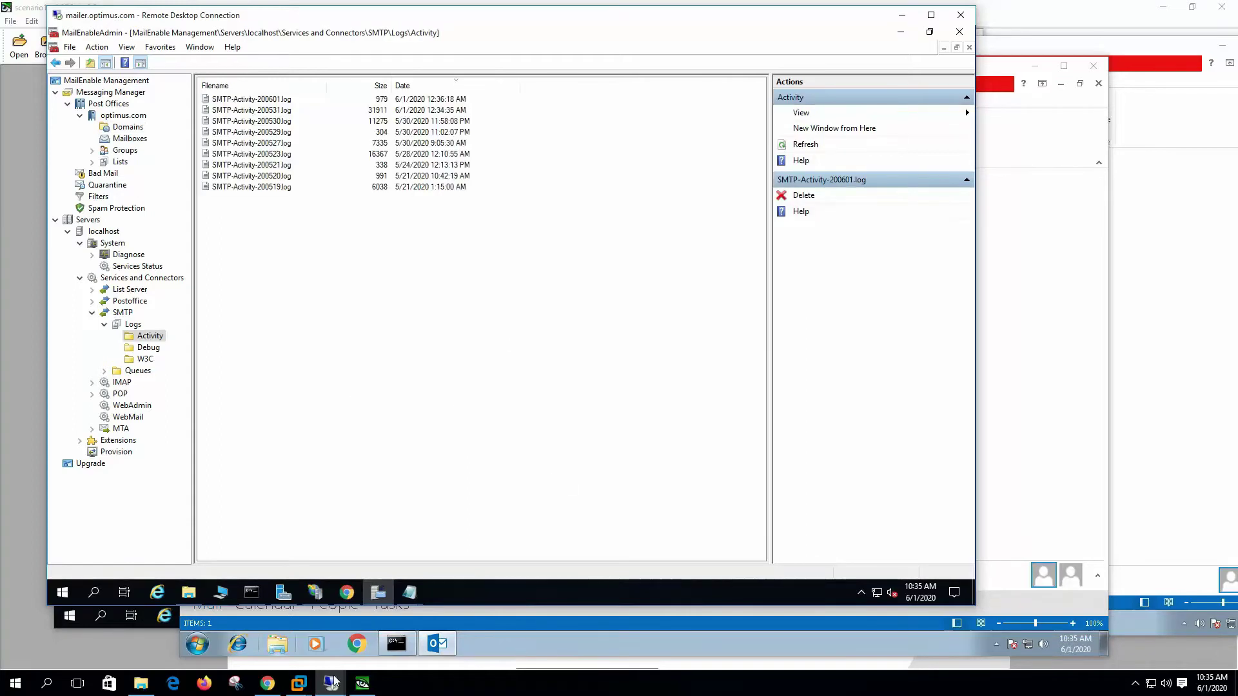
{"action": "mouse_move", "coordinate": [340, 689]}
{"action": "left_click", "coordinate": [514, 629]}
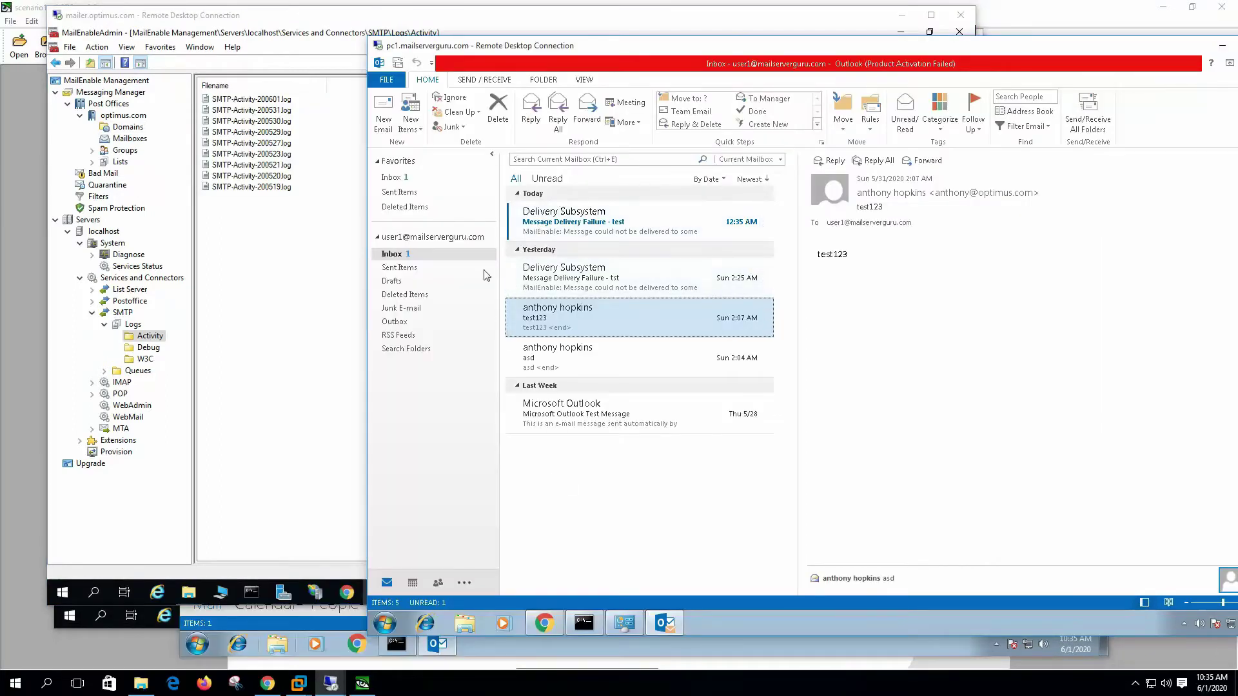
Step: Send a new message with subject test11 to the optimus.com recipient
{"action": "key", "text": "ctrl+n"}
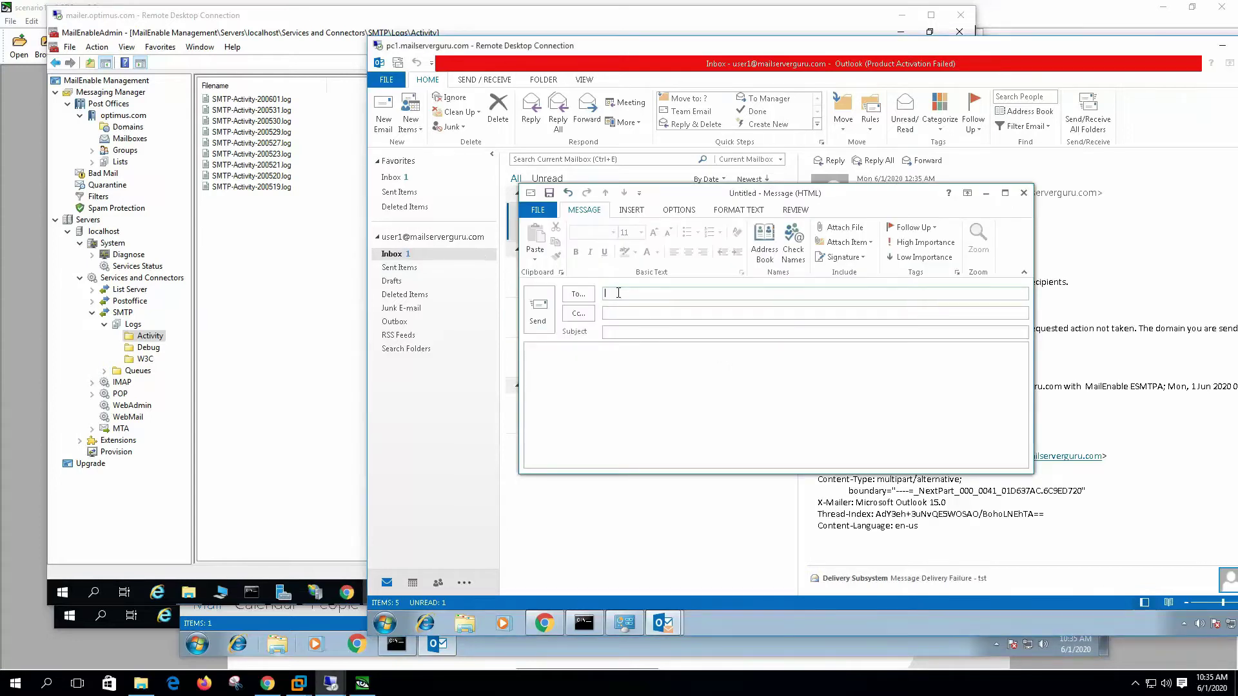
{"action": "type", "text": "anth"}
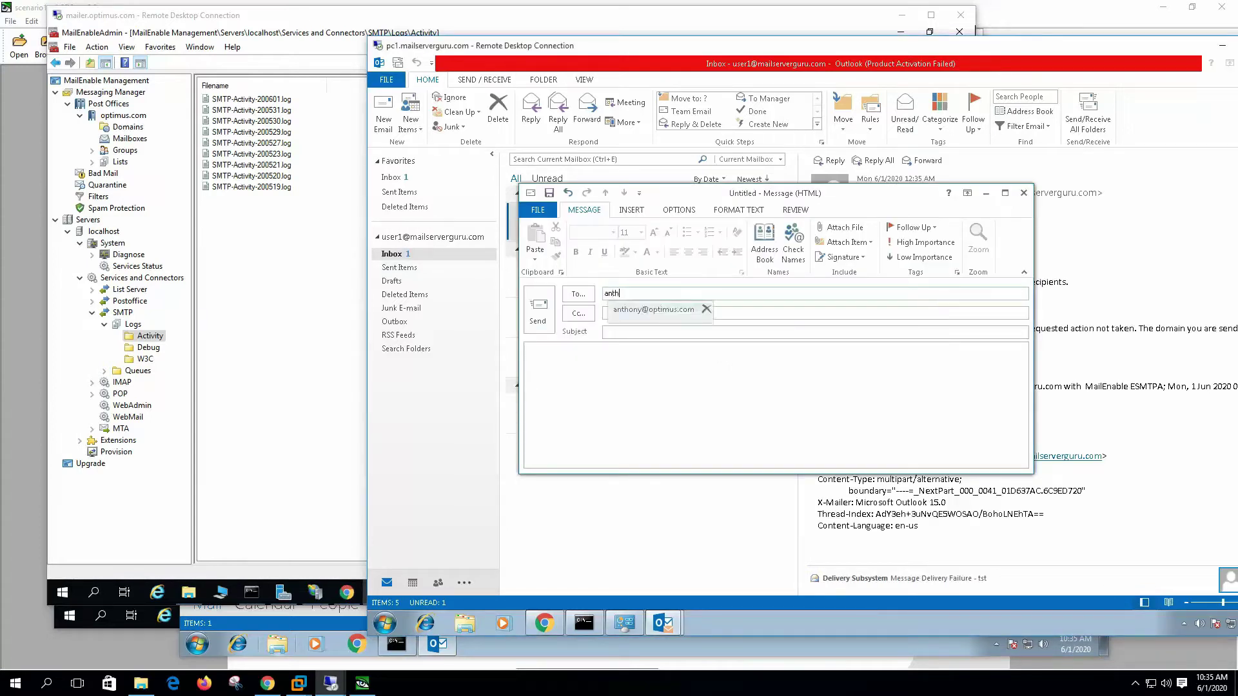
{"action": "left_click", "coordinate": [653, 309]}
{"action": "left_click", "coordinate": [601, 335]}
{"action": "type", "text": "test11"}
{"action": "key", "text": "Tab"}
{"action": "type", "text": "test11"}
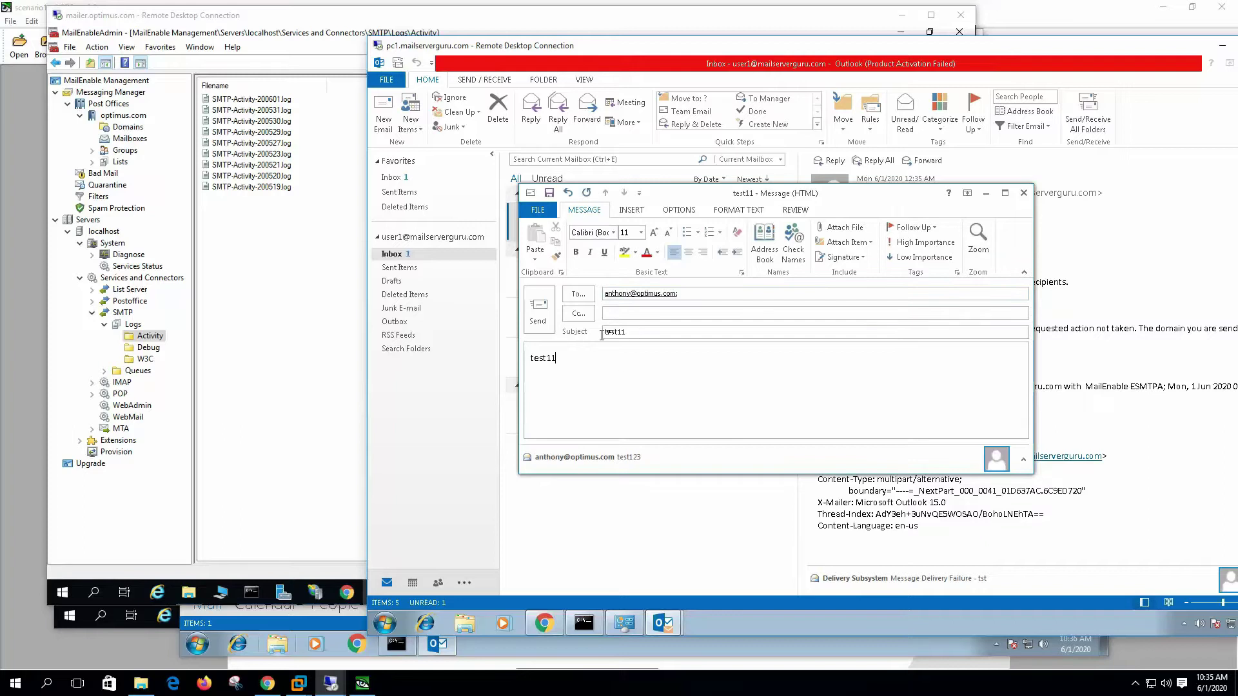
{"action": "left_click", "coordinate": [535, 320]}
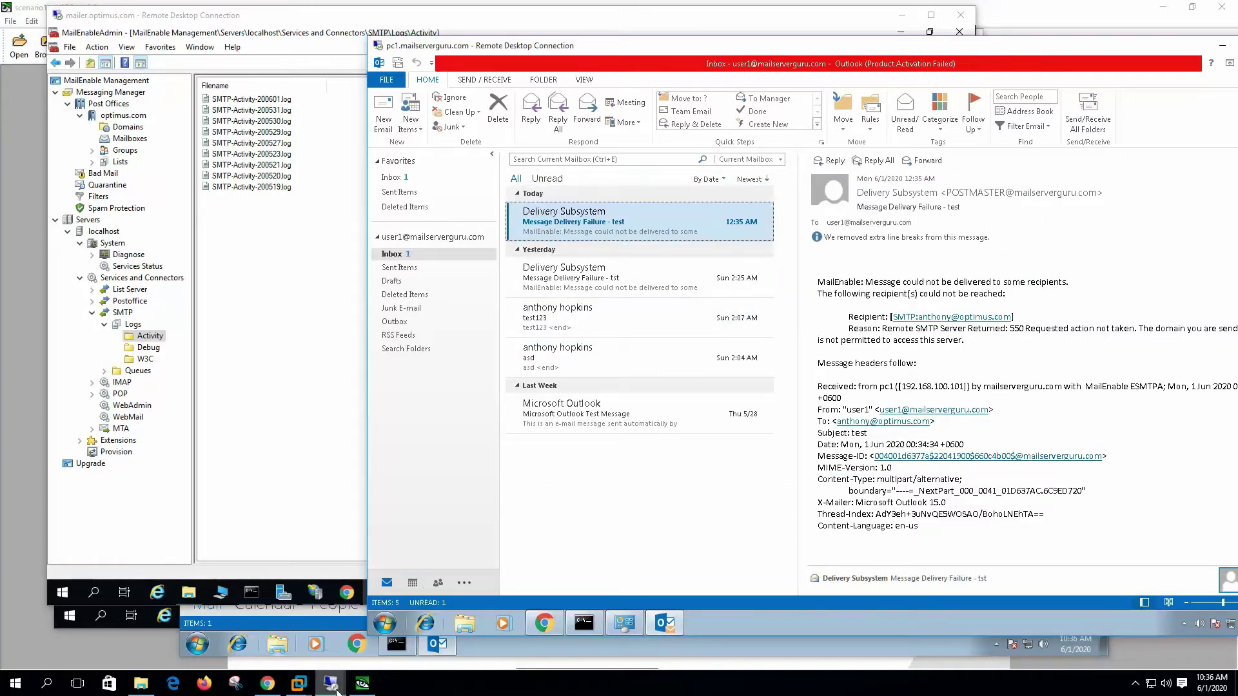
Step: Run Send/Receive in the optimus.com Outlook to confirm test11 never arrived, then return to the activity logs
{"action": "mouse_move", "coordinate": [331, 683]}
{"action": "left_click", "coordinate": [389, 608]}
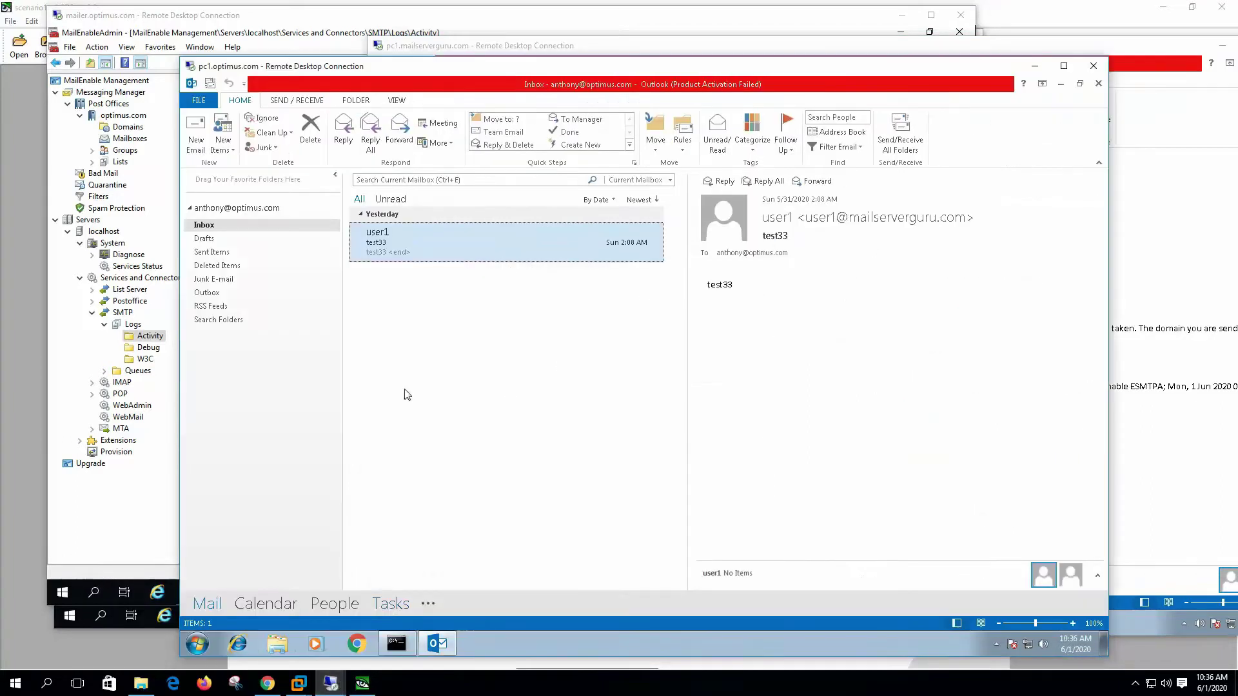
{"action": "left_click", "coordinate": [905, 133]}
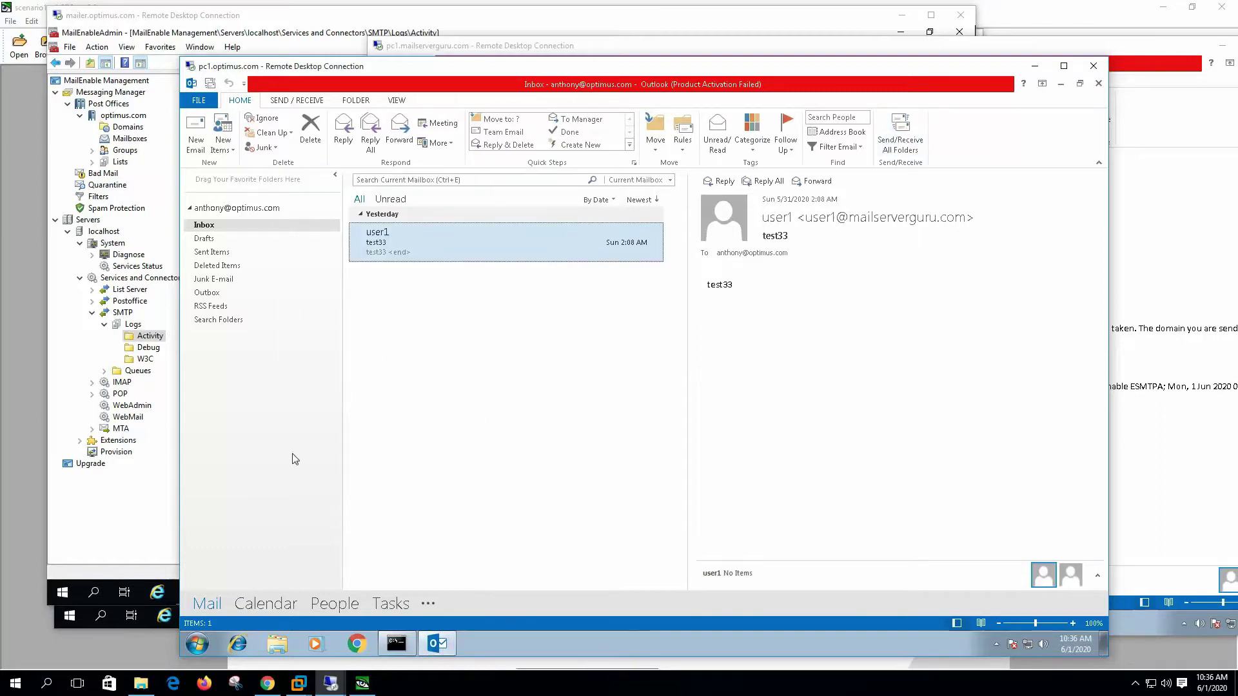
{"action": "left_click", "coordinate": [122, 526]}
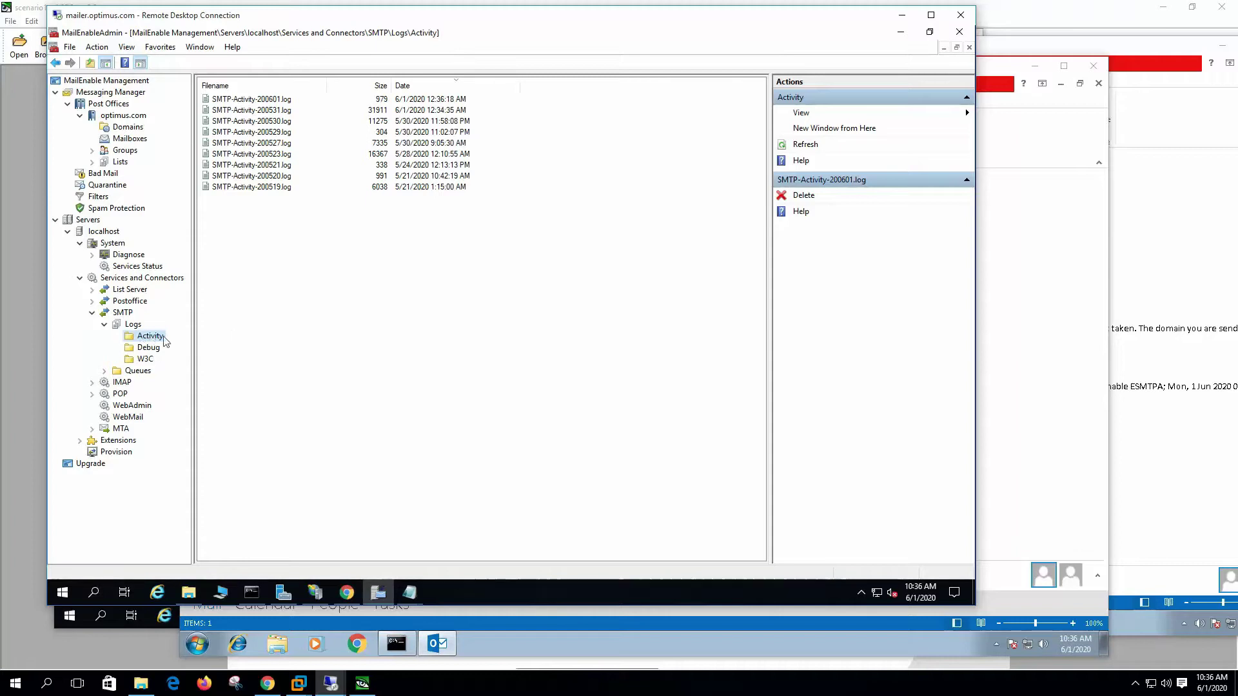
Step: Open SMTP-Activity-200601.log and highlight the RCPT line's 550 'sending domain not permitted' rejection
{"action": "left_click", "coordinate": [437, 100]}
{"action": "double_click", "coordinate": [436, 100]}
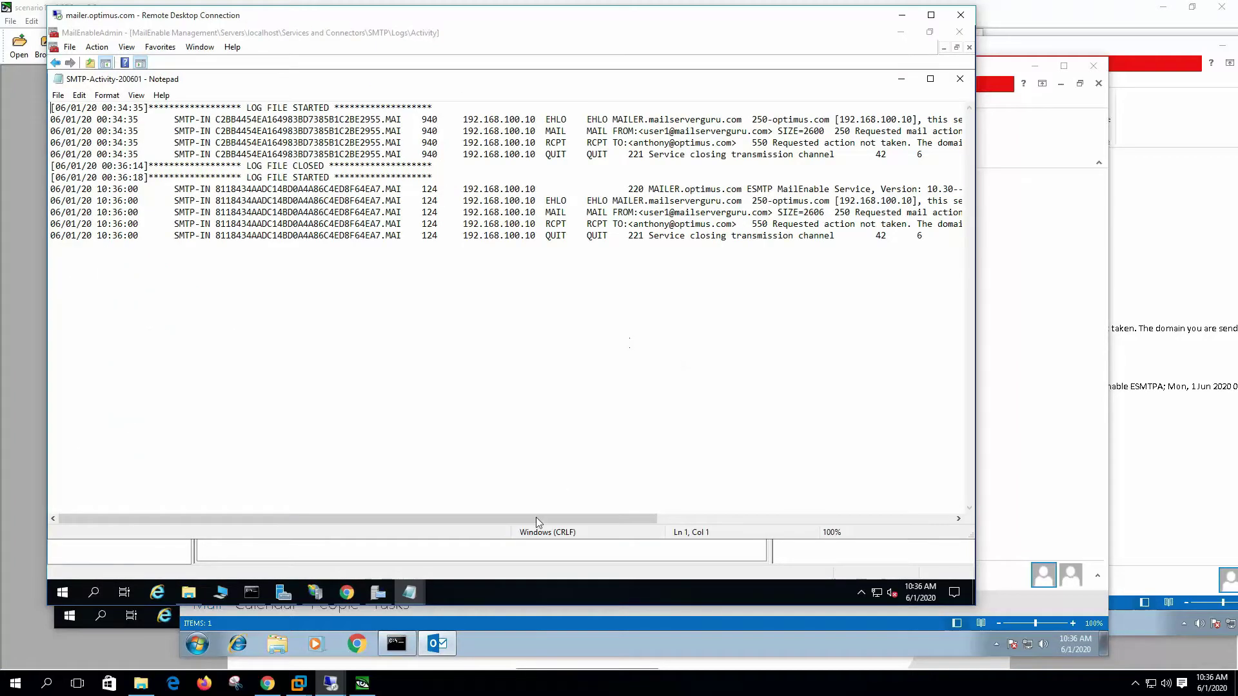
{"action": "left_click_drag", "start_coordinate": [539, 520], "coordinate": [762, 518]}
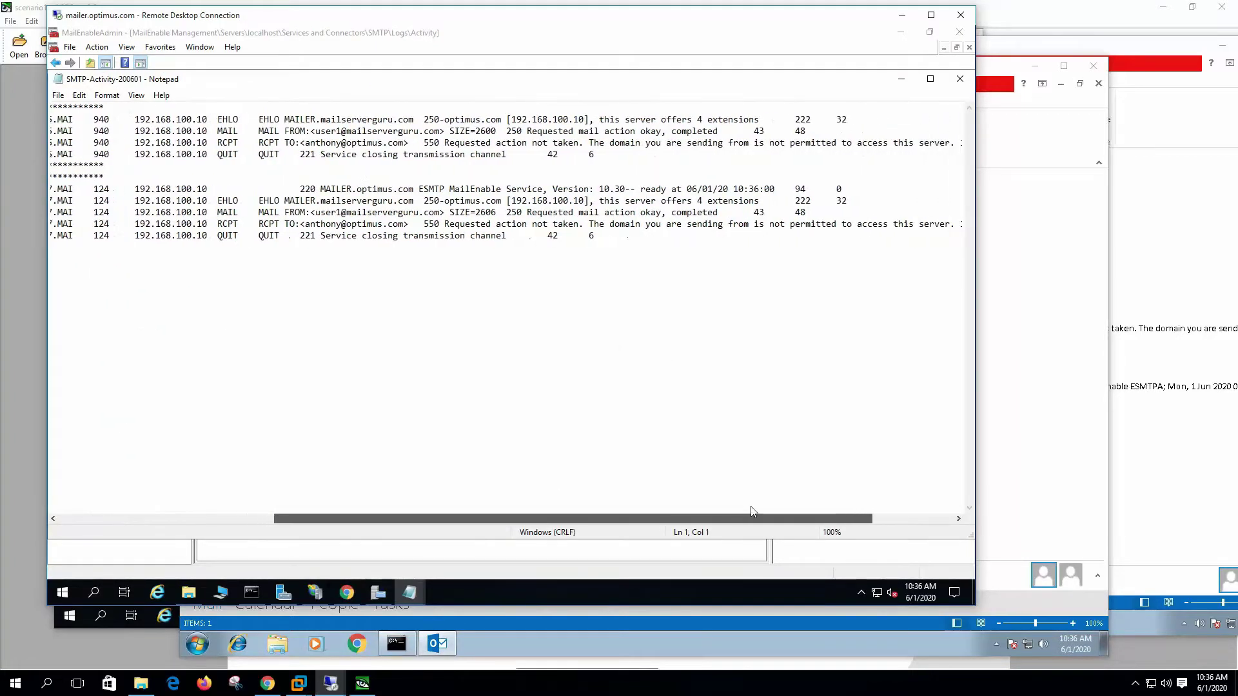
{"action": "left_click_drag", "start_coordinate": [325, 207], "coordinate": [534, 212]}
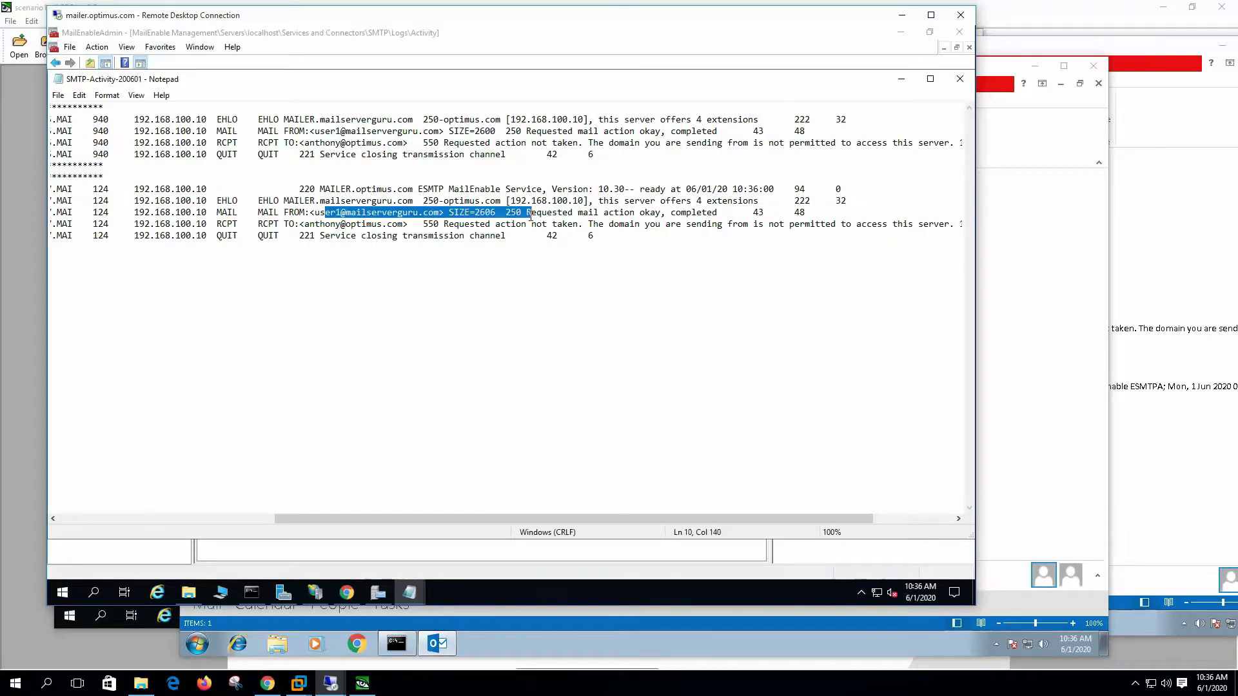
{"action": "left_click_drag", "start_coordinate": [326, 223], "coordinate": [497, 224]}
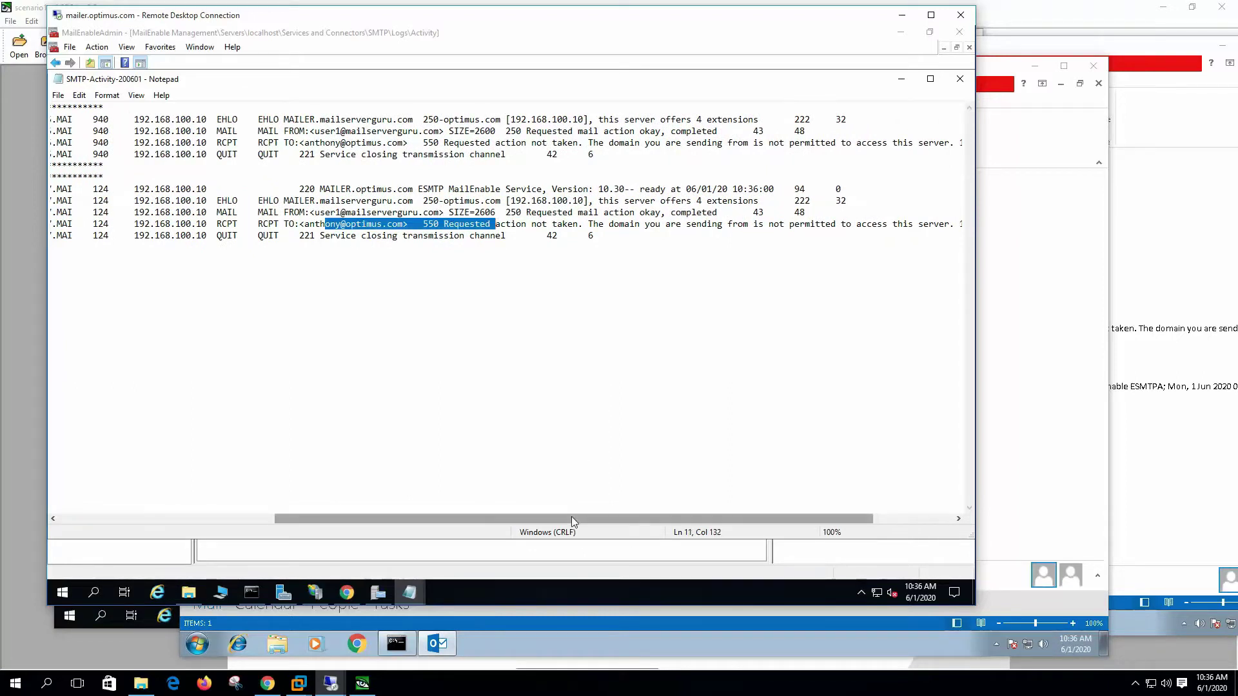
{"action": "left_click_drag", "start_coordinate": [575, 520], "coordinate": [655, 520]}
{"action": "left_click", "coordinate": [344, 223]}
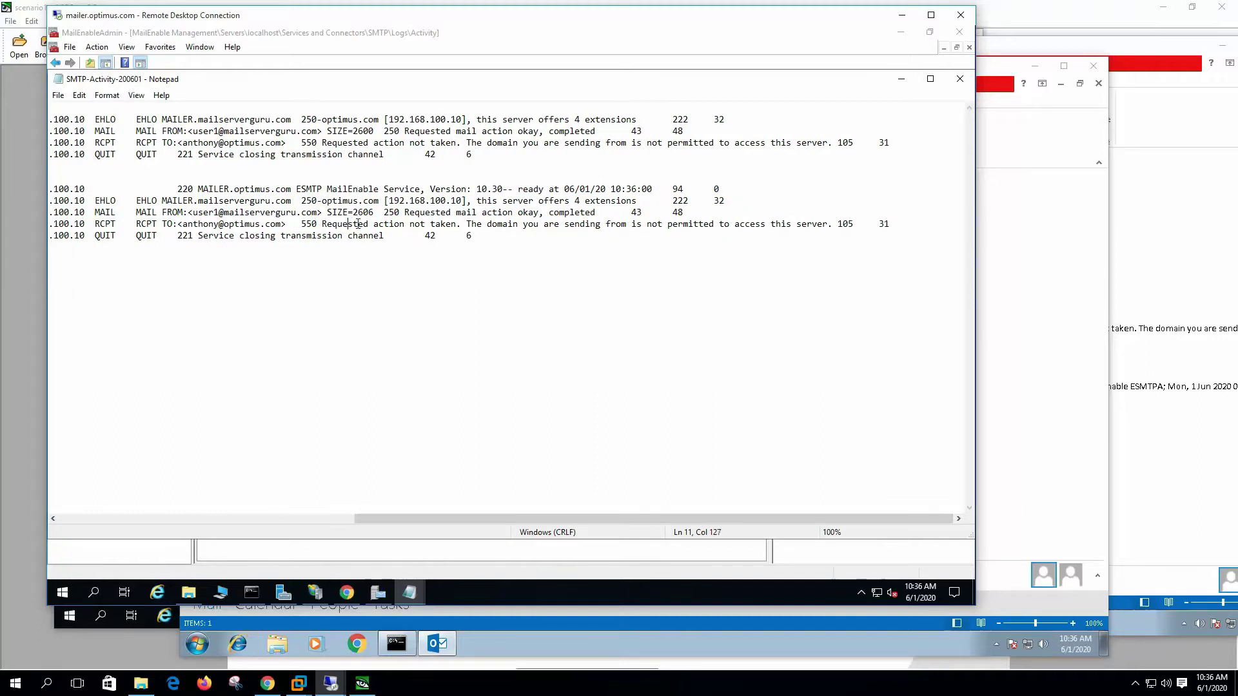
{"action": "left_click_drag", "start_coordinate": [349, 224], "coordinate": [435, 224]}
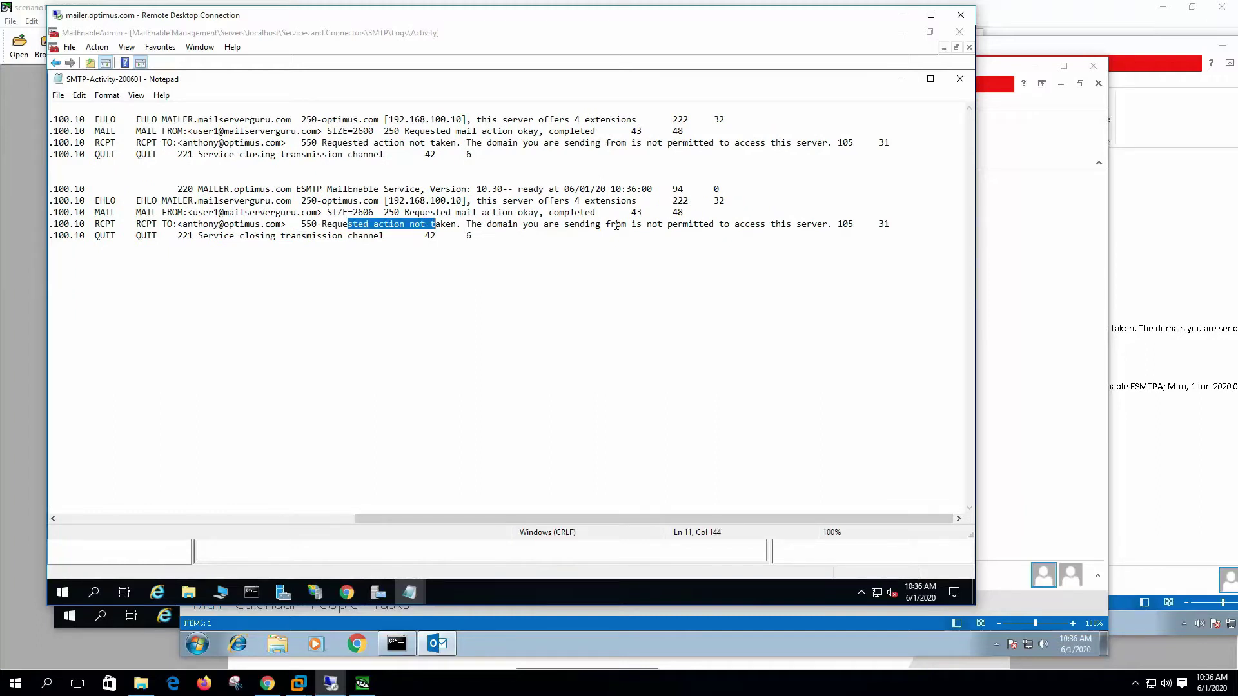
{"action": "left_click_drag", "start_coordinate": [616, 224], "coordinate": [824, 227]}
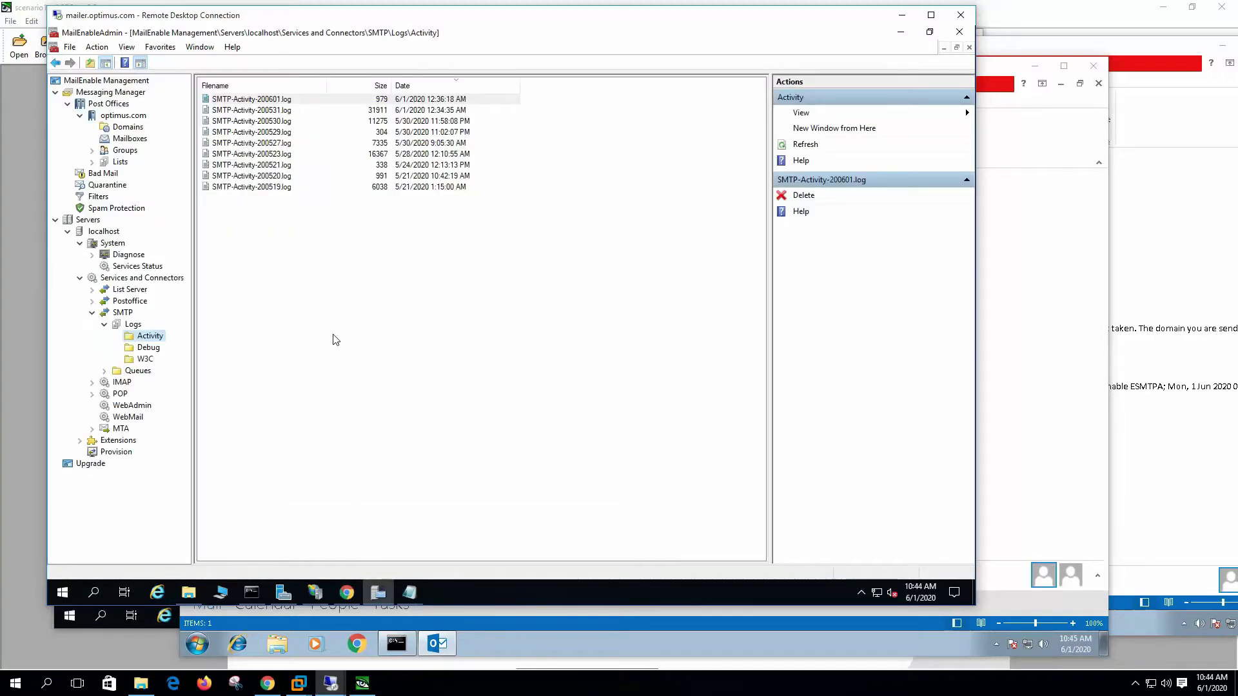
Step: Add an optimus.com user's e-mail address to the SMTP connector's Blocked Addresses list
{"action": "right_click", "coordinate": [122, 313]}
{"action": "left_click", "coordinate": [231, 370]}
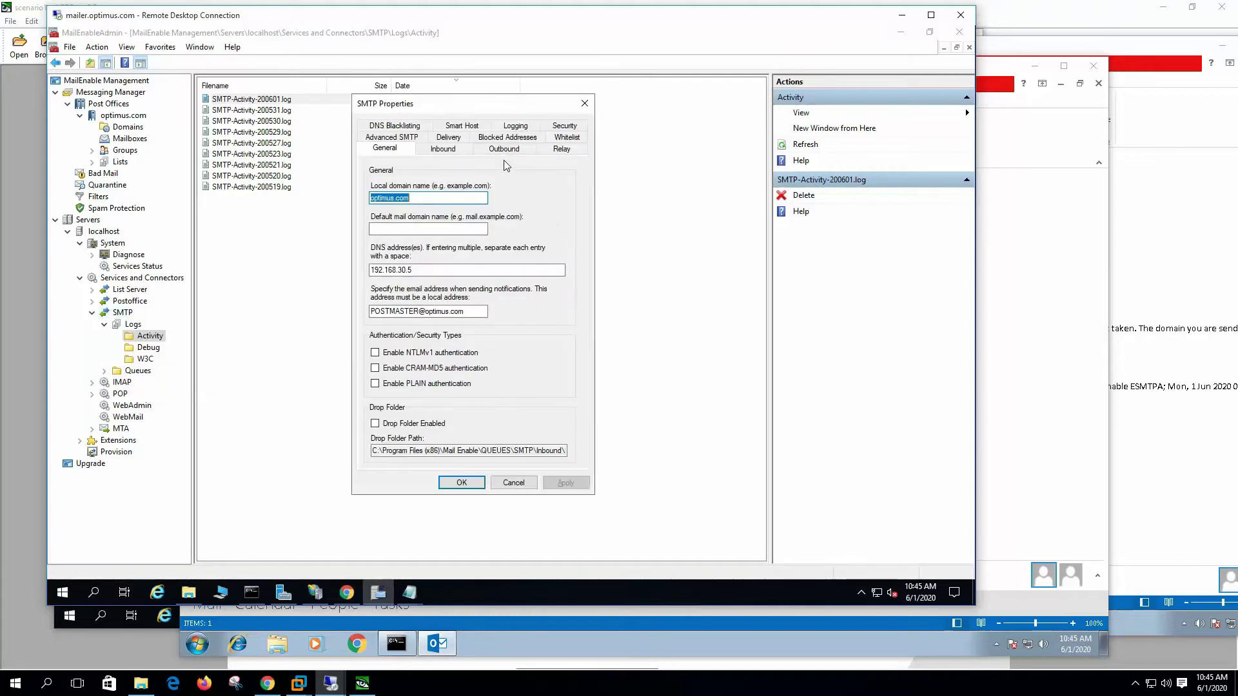
{"action": "left_click", "coordinate": [507, 139]}
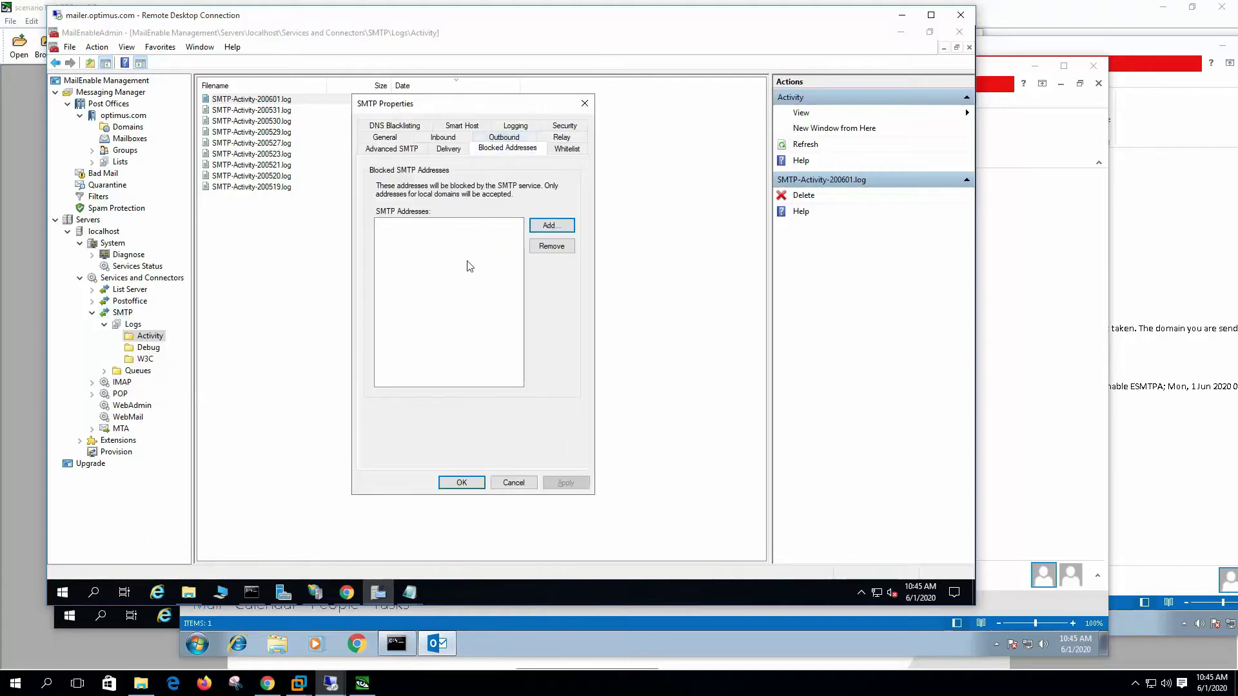
{"action": "left_click", "coordinate": [557, 223]}
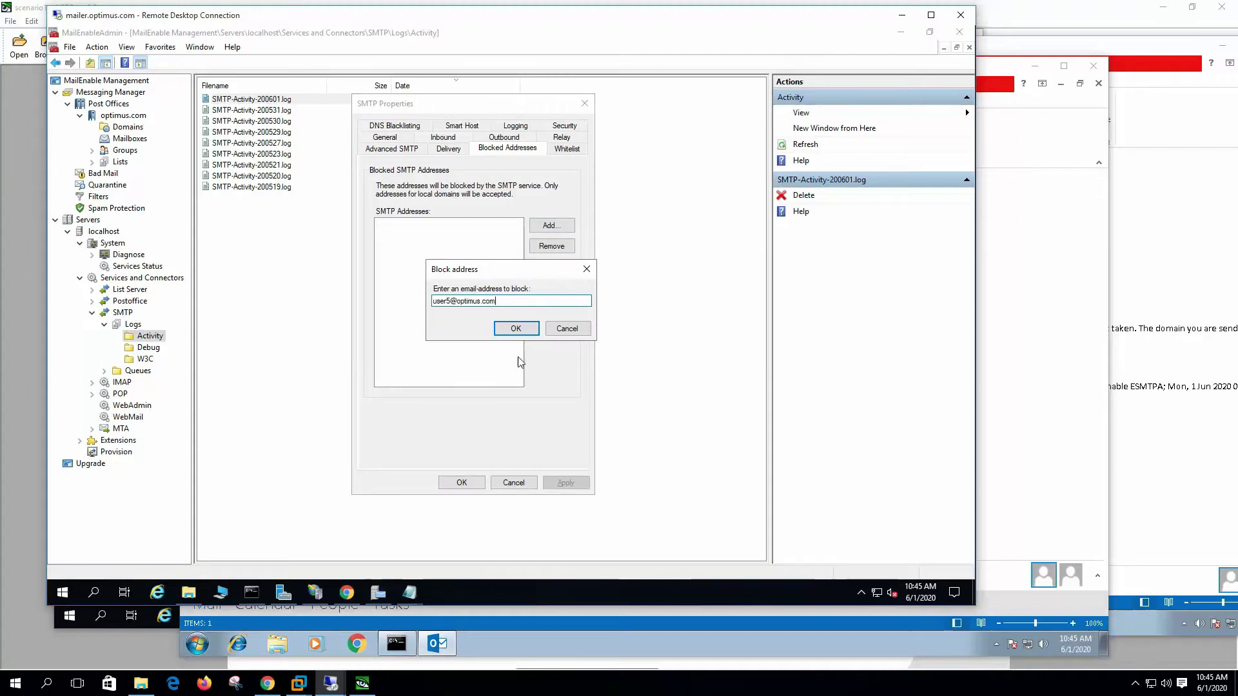
{"action": "left_click", "coordinate": [522, 330]}
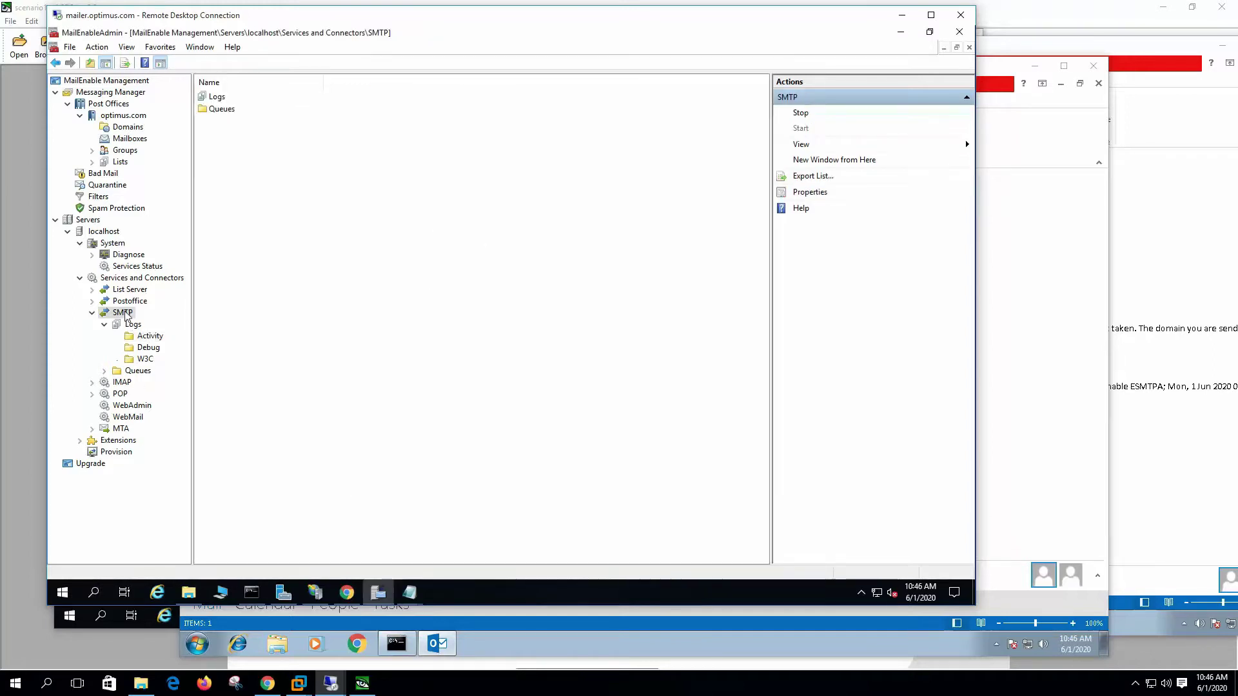
Step: Enable DNS blacklisting for SMTP, keeping 'Don't accept the email' for blacklisted senders
{"action": "right_click", "coordinate": [126, 313]}
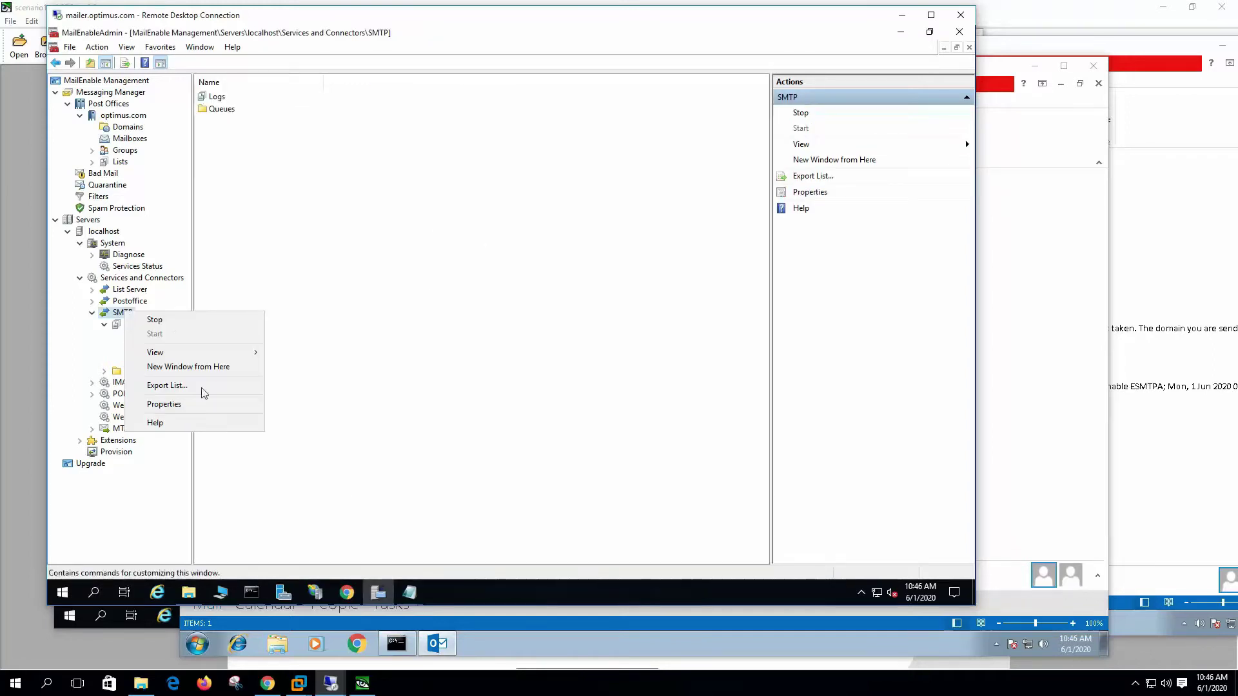
{"action": "left_click", "coordinate": [207, 408]}
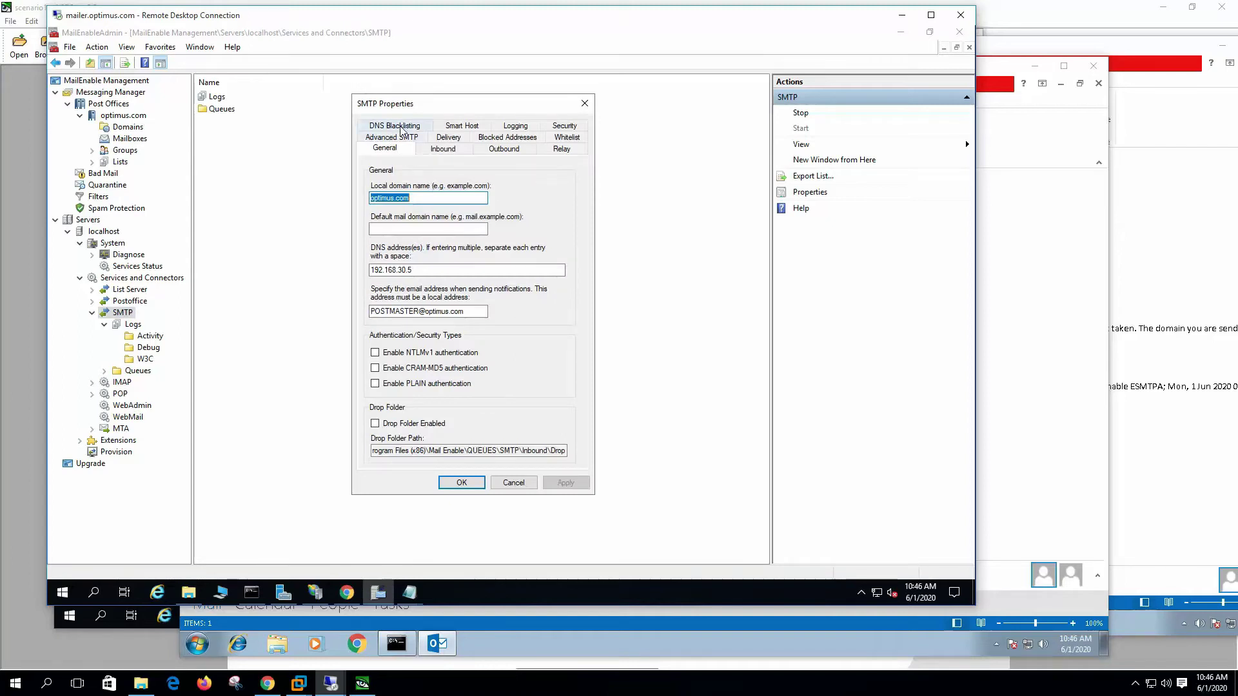
{"action": "left_click", "coordinate": [394, 127]}
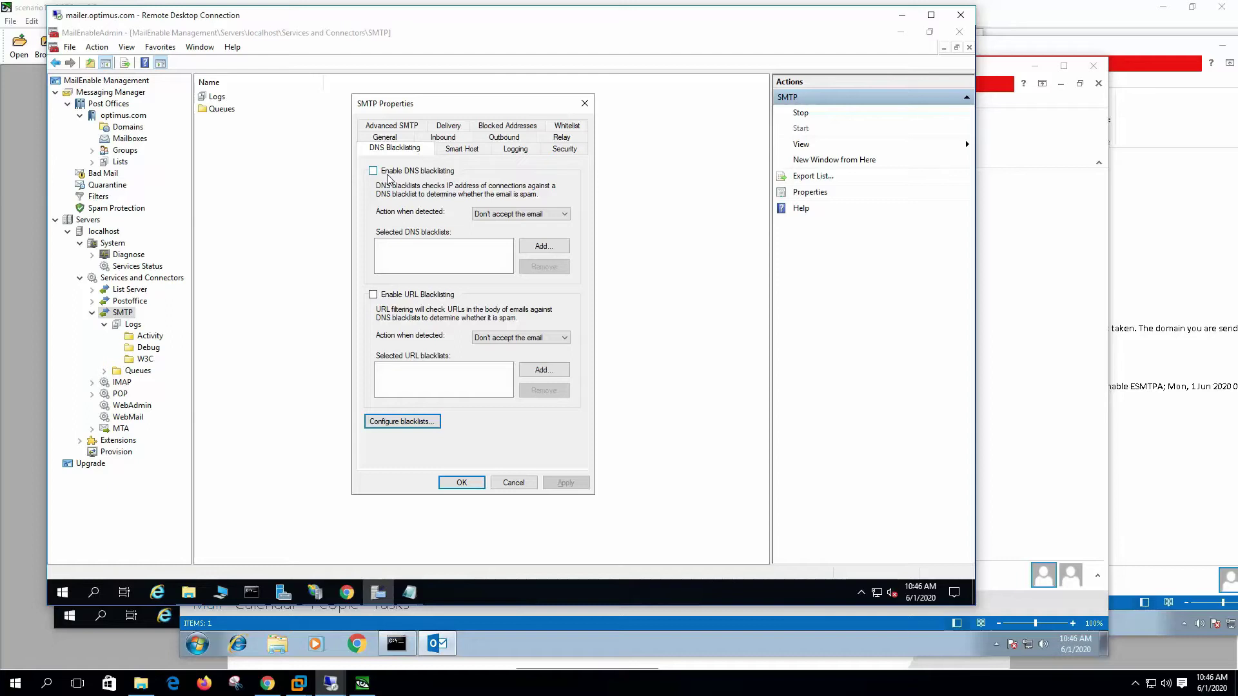
{"action": "left_click", "coordinate": [400, 174]}
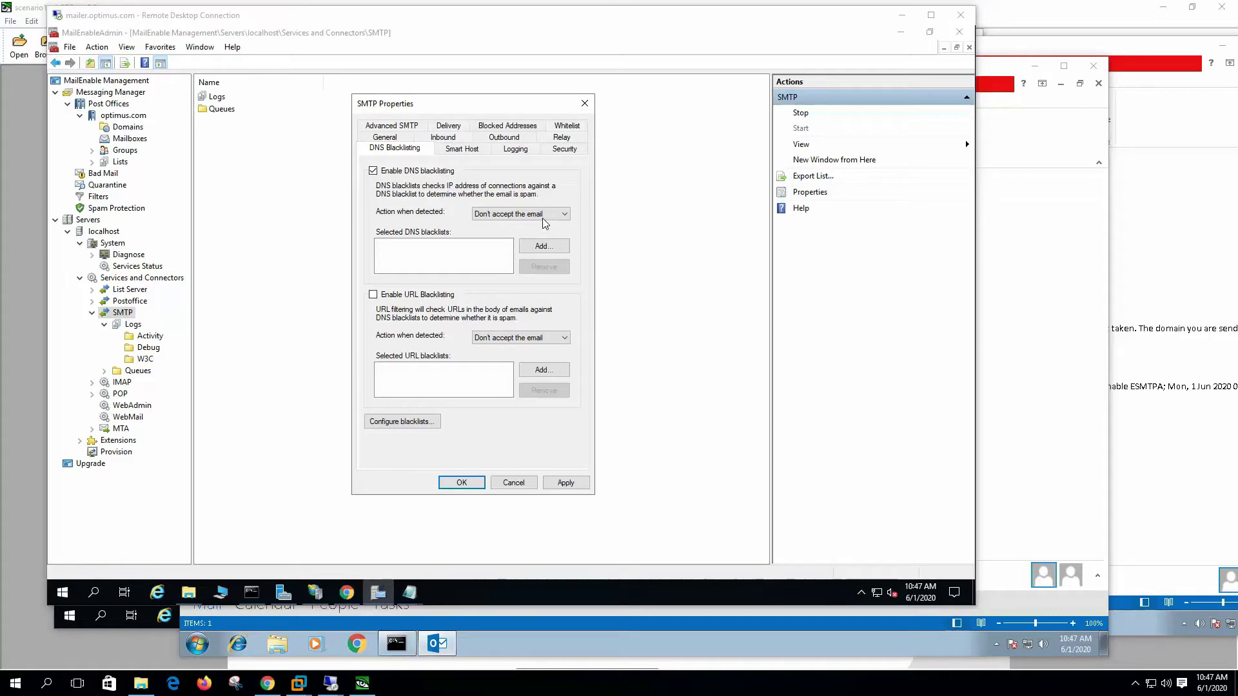
{"action": "left_click", "coordinate": [548, 214]}
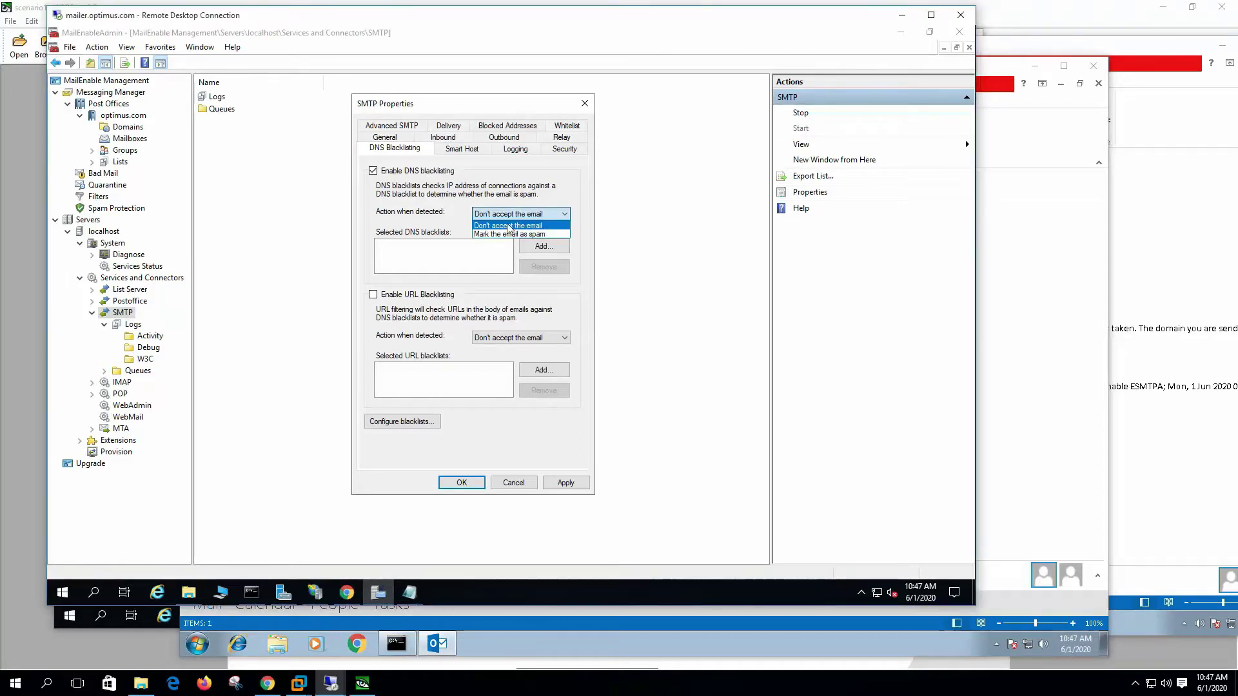
{"action": "left_click", "coordinate": [512, 212]}
Step: Add the Barracuda and SORBS reputation block lists as DNS blacklists
{"action": "left_click", "coordinate": [544, 246]}
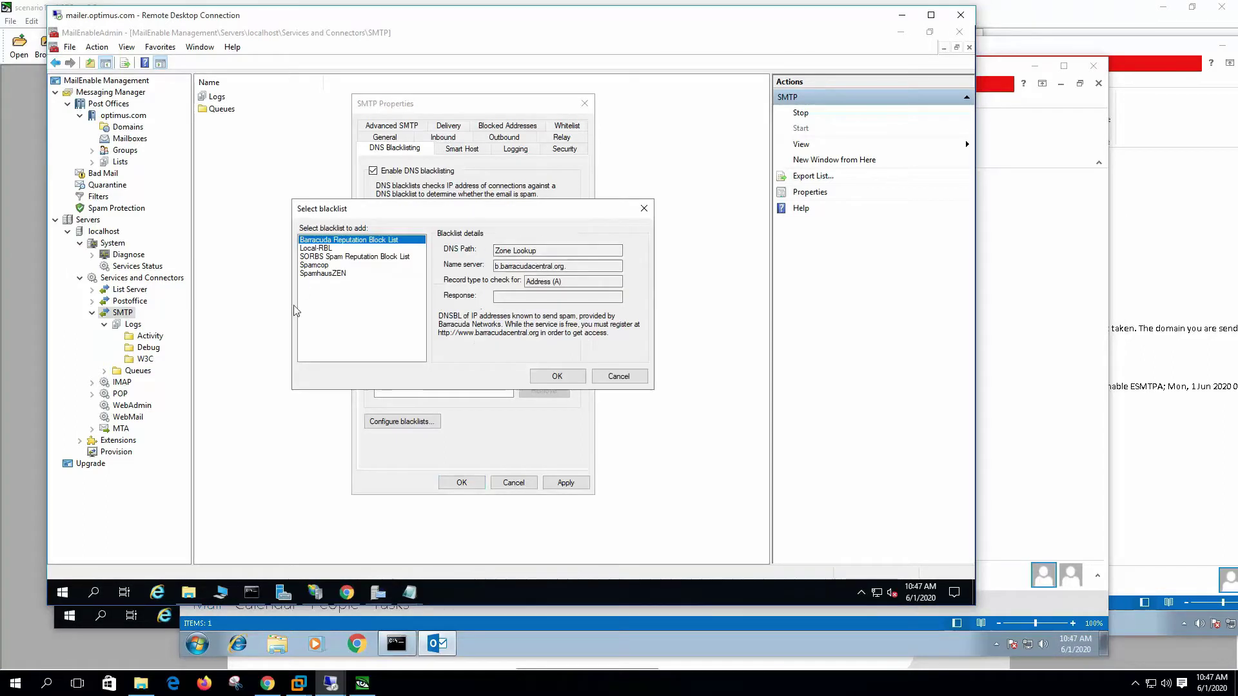
{"action": "left_click", "coordinate": [557, 376]}
{"action": "left_click", "coordinate": [544, 245]}
{"action": "left_click", "coordinate": [340, 256]}
{"action": "left_click", "coordinate": [557, 376]}
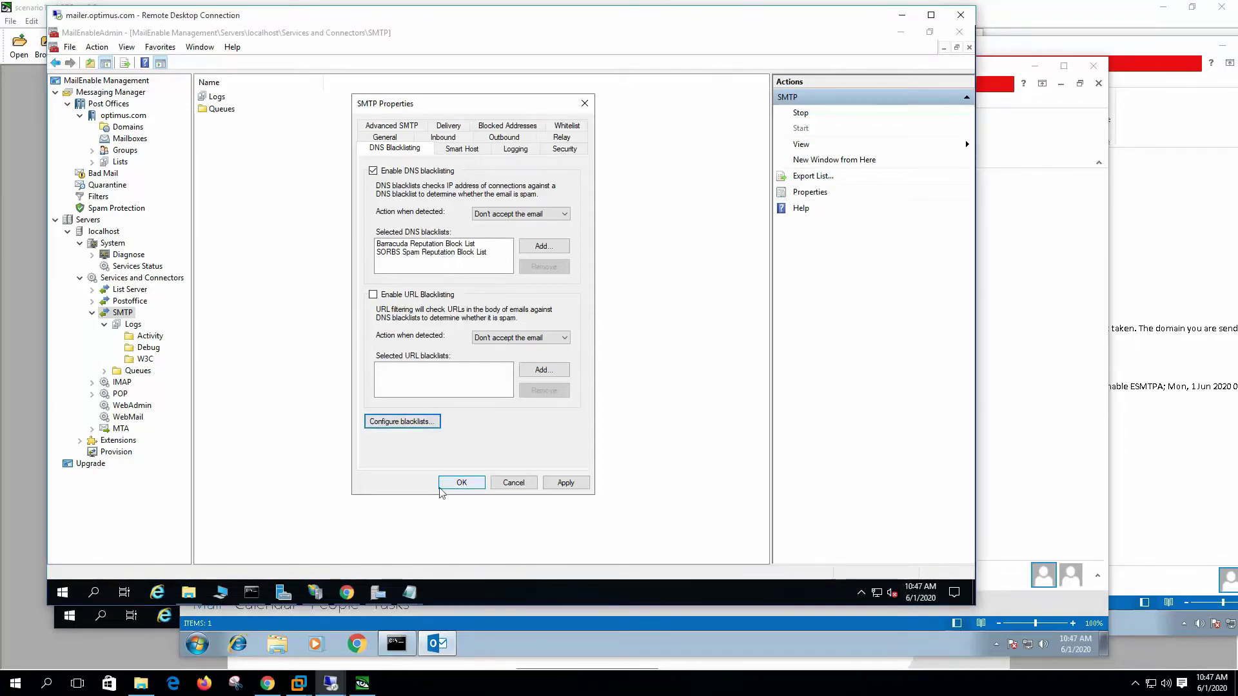
{"action": "left_click", "coordinate": [402, 422]}
Step: Inspect the Local-RBL zone name and check its blacklisted IP in the DNS server's zone file
{"action": "left_click", "coordinate": [324, 237]}
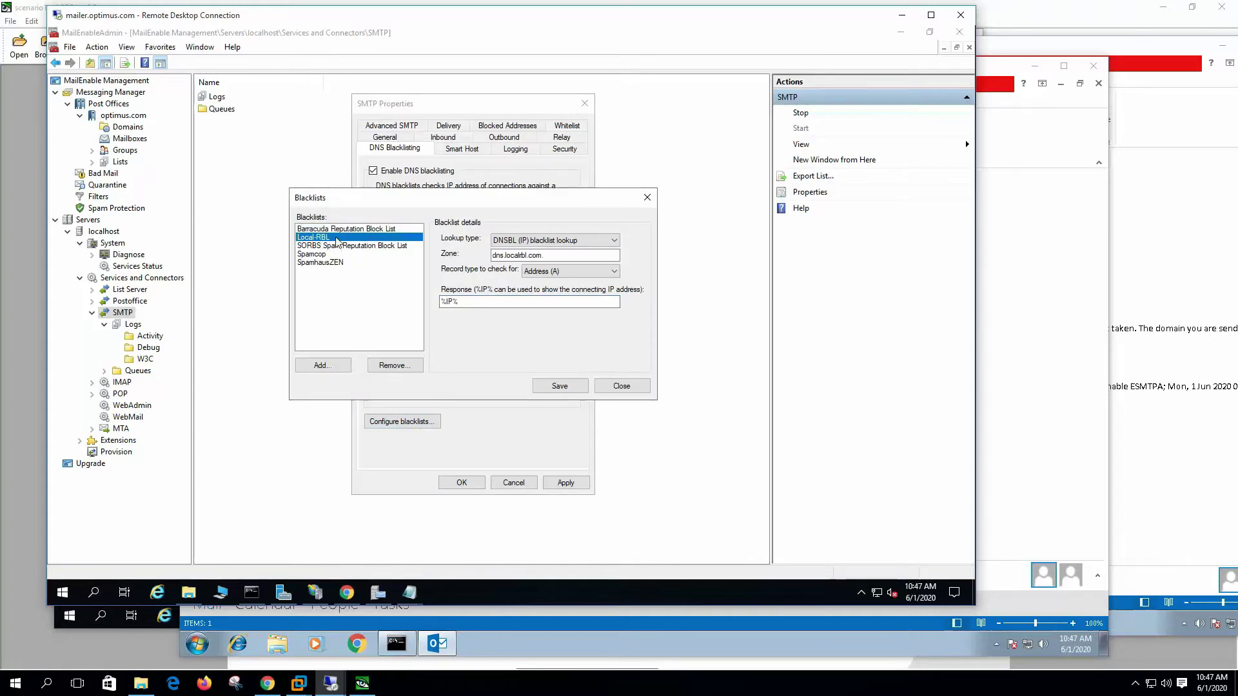
{"action": "left_click", "coordinate": [549, 256]}
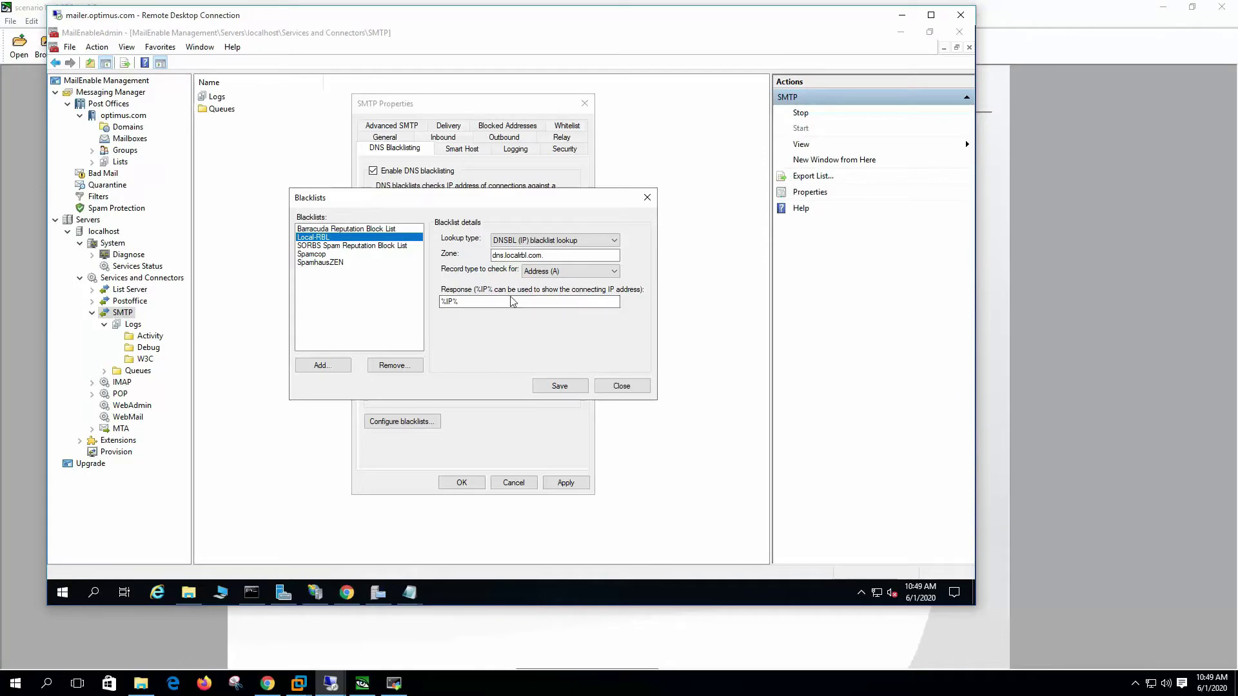
{"action": "left_click", "coordinate": [394, 684]}
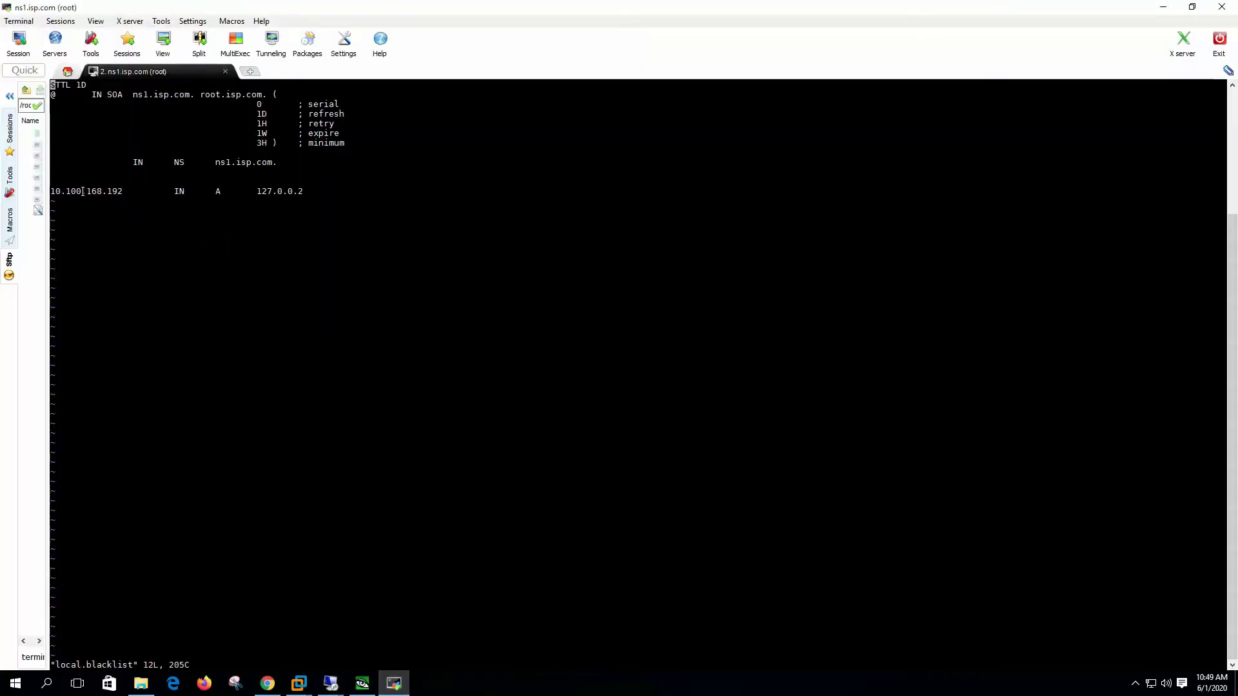
{"action": "left_click_drag", "start_coordinate": [52, 191], "coordinate": [120, 192]}
{"action": "left_click", "coordinate": [77, 184]}
Step: Add Local-RBL to the selected DNS blacklists
{"action": "left_click", "coordinate": [330, 683]}
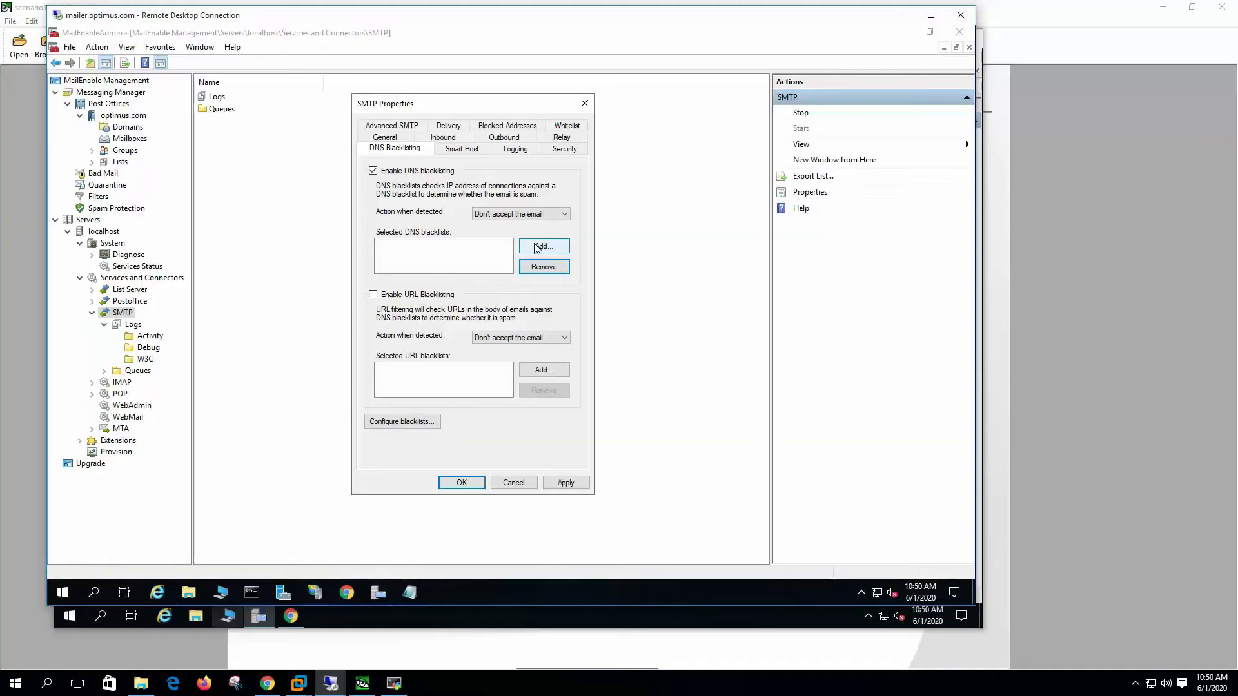
{"action": "left_click", "coordinate": [544, 245]}
{"action": "left_click", "coordinate": [327, 249]}
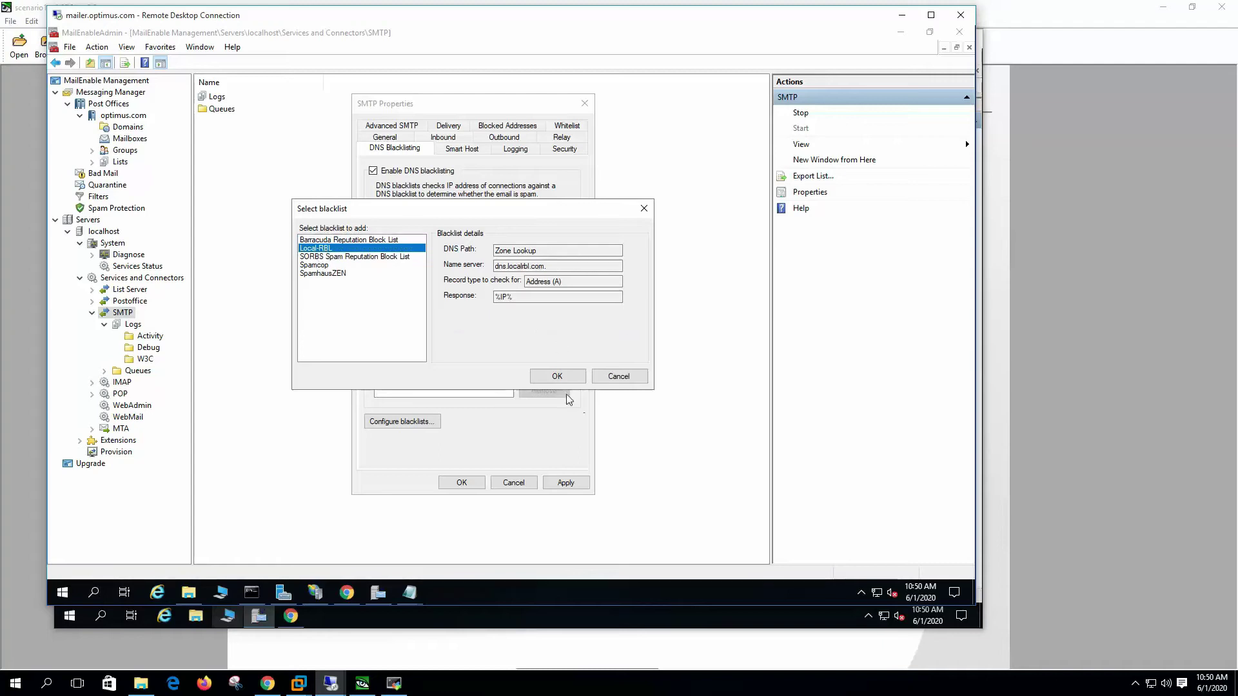
{"action": "left_click", "coordinate": [556, 376]}
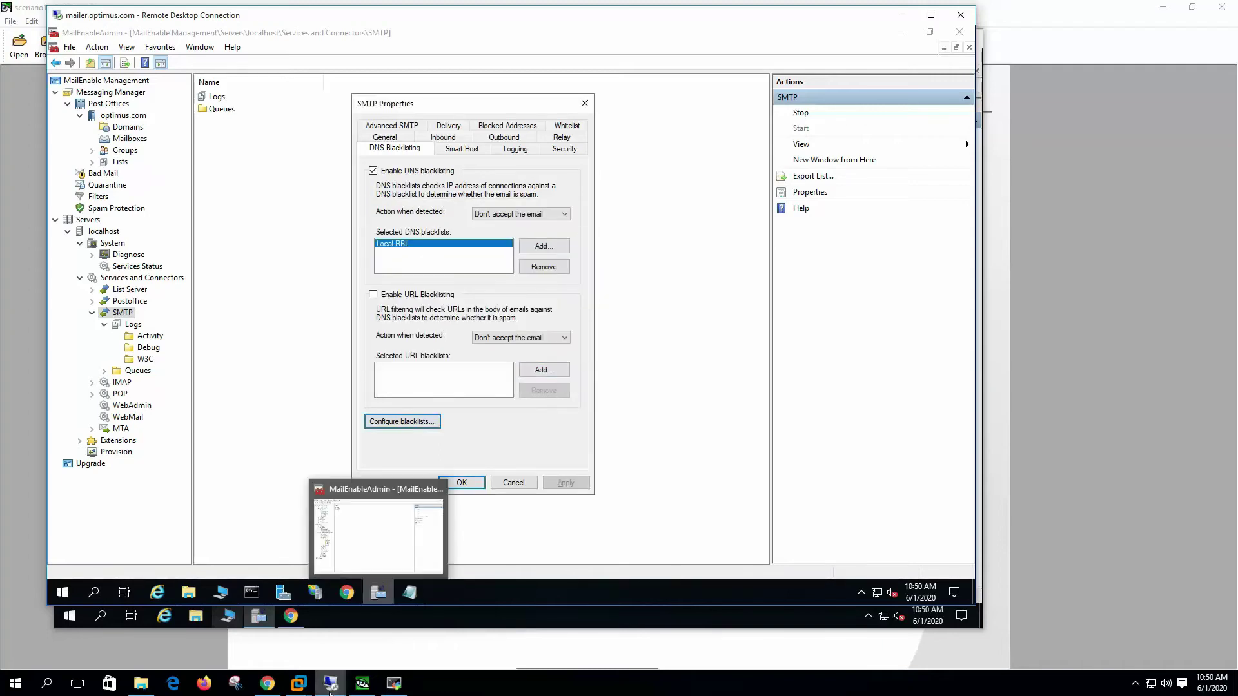
{"action": "left_click", "coordinate": [330, 683]}
Step: Send test12 from mailserverguru.com, then run Send/Receive twice in the optimus.com Outlook to confirm nothing arrives
{"action": "left_click", "coordinate": [531, 619]}
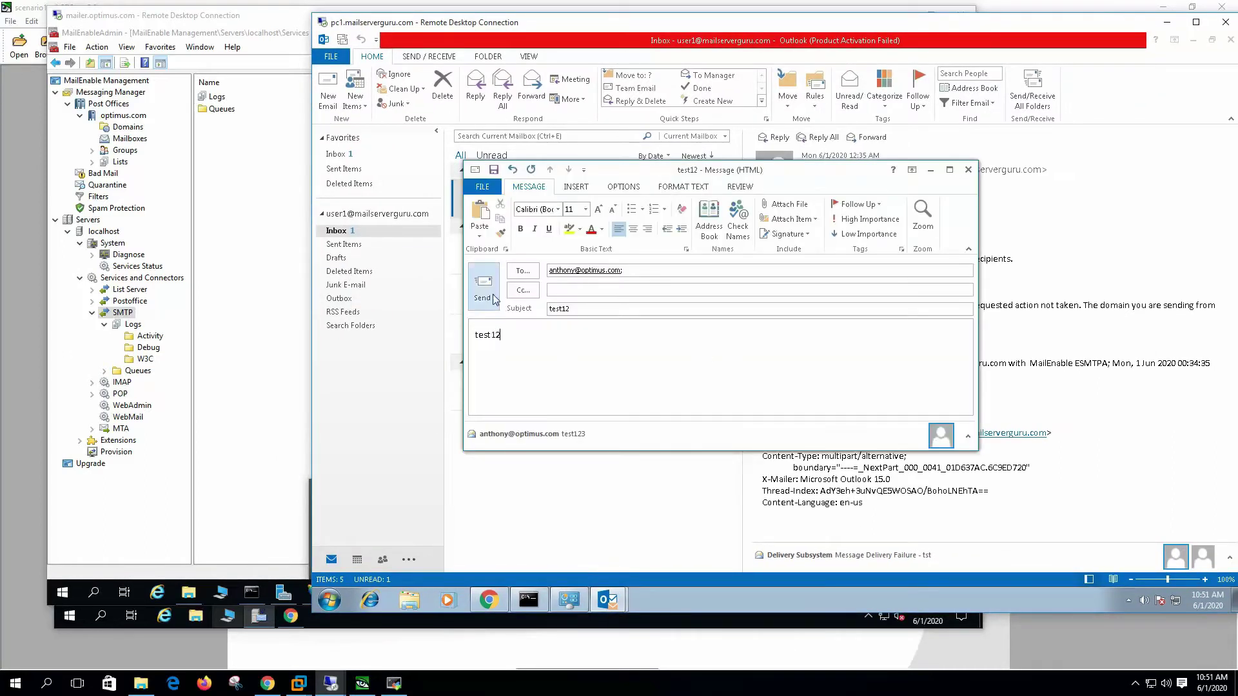
{"action": "left_click", "coordinate": [488, 291]}
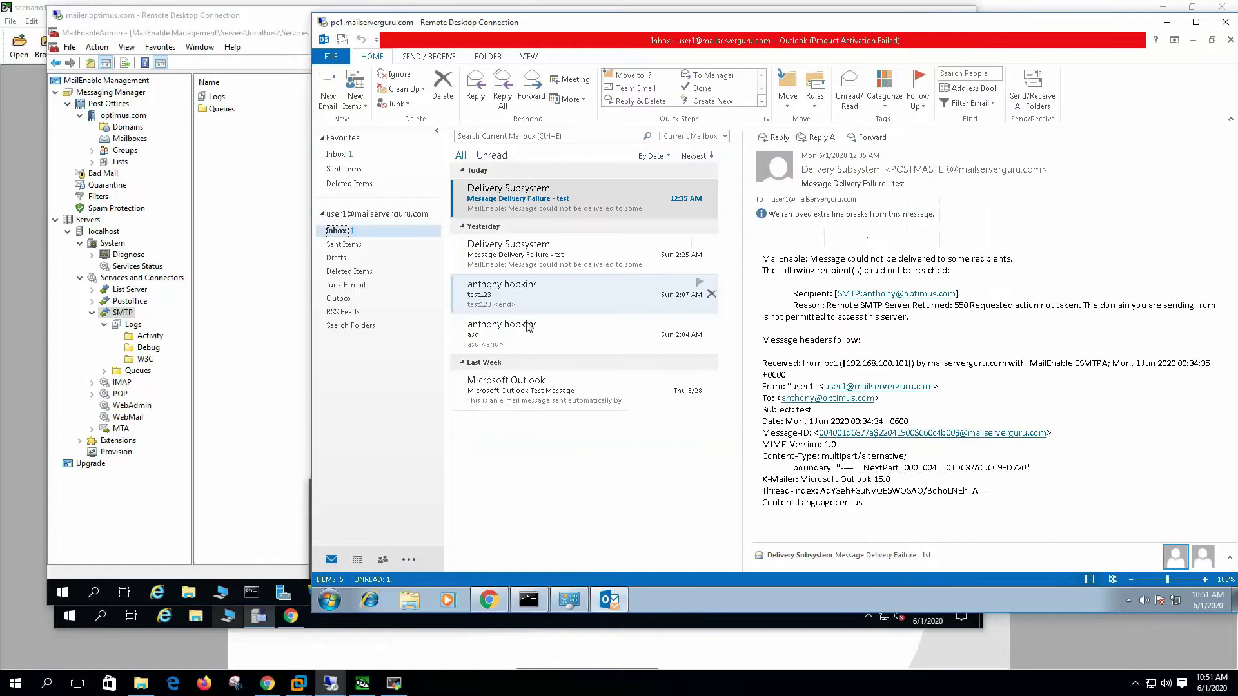
{"action": "mouse_move", "coordinate": [331, 682]}
{"action": "left_click", "coordinate": [464, 624]}
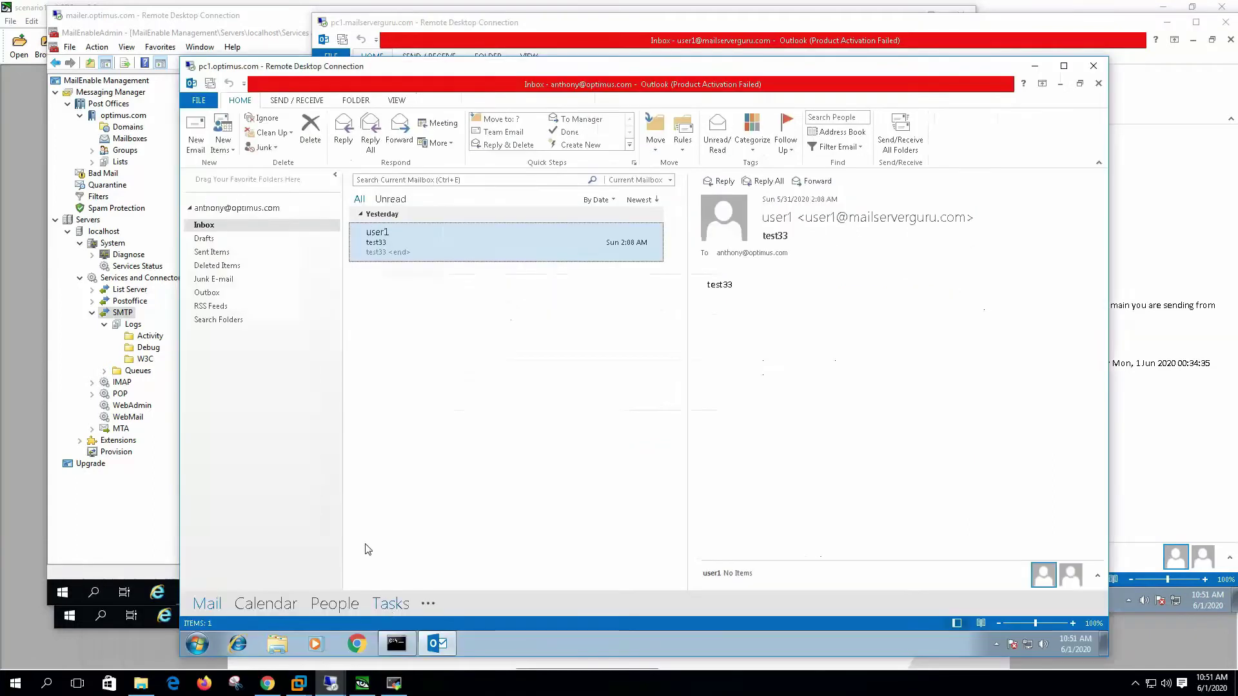
{"action": "left_click", "coordinate": [906, 134]}
{"action": "left_click", "coordinate": [906, 134]}
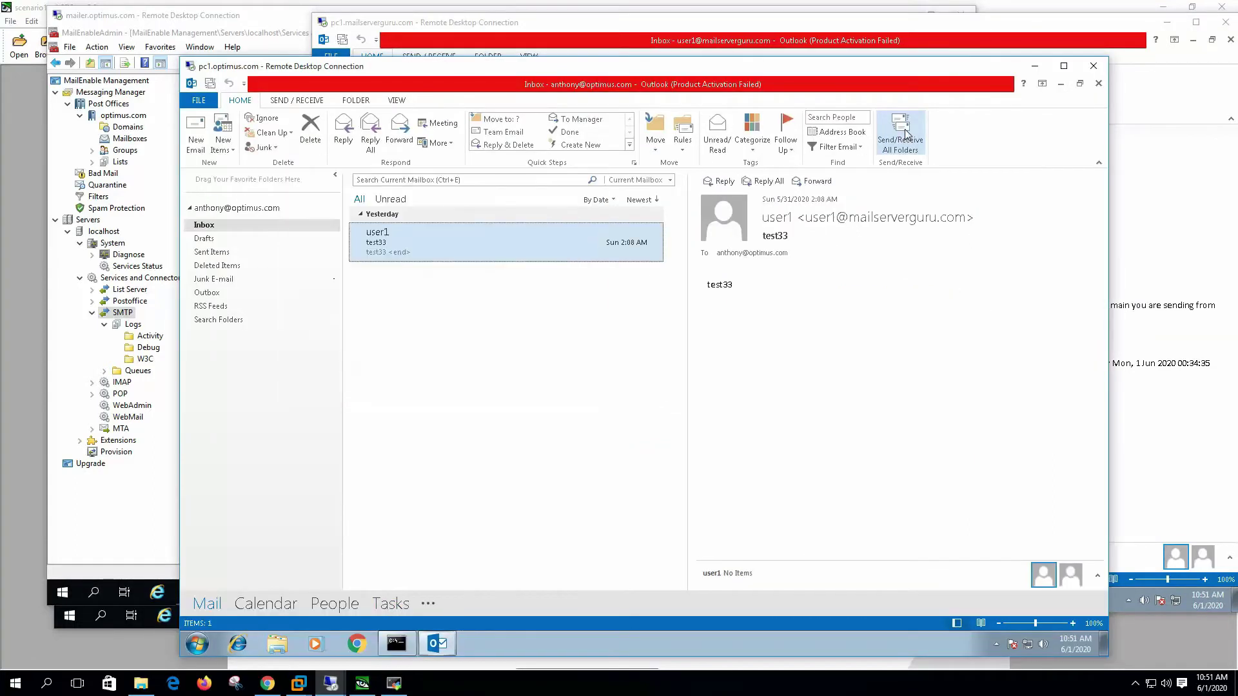
Step: Refresh the SMTP Debug logs and open SMTP-Debug-200601.log
{"action": "left_click", "coordinate": [149, 353]}
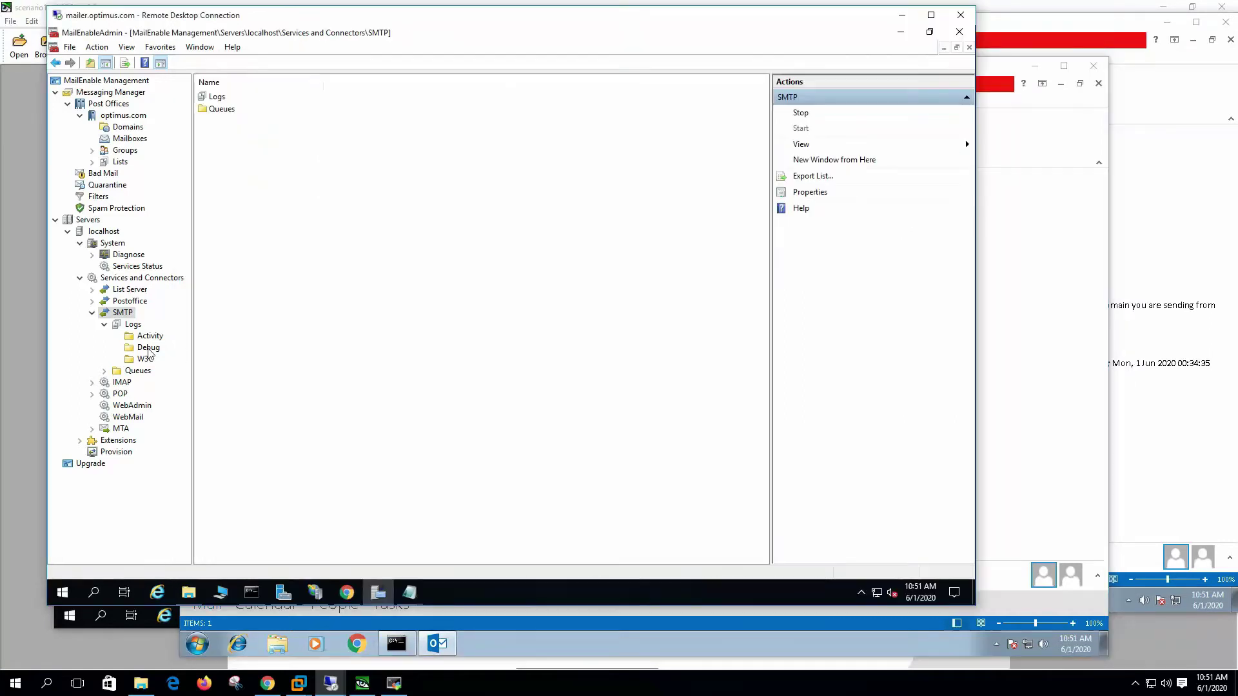
{"action": "left_click", "coordinate": [148, 348]}
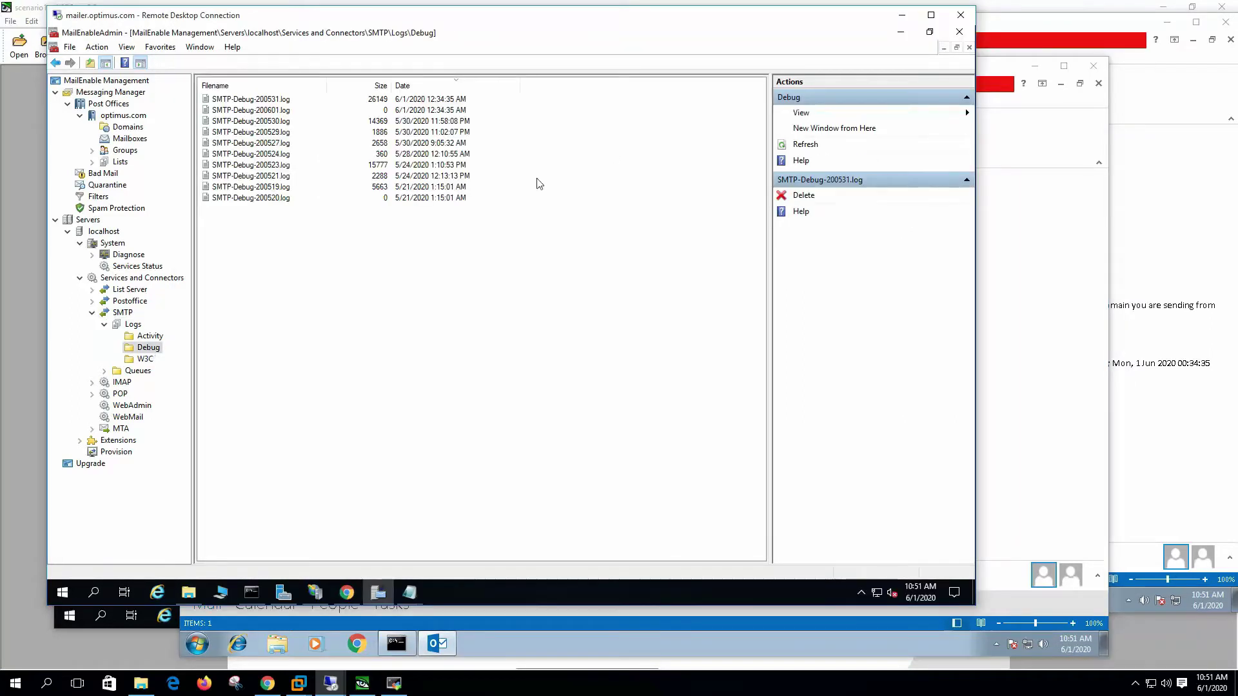
{"action": "left_click", "coordinate": [804, 146]}
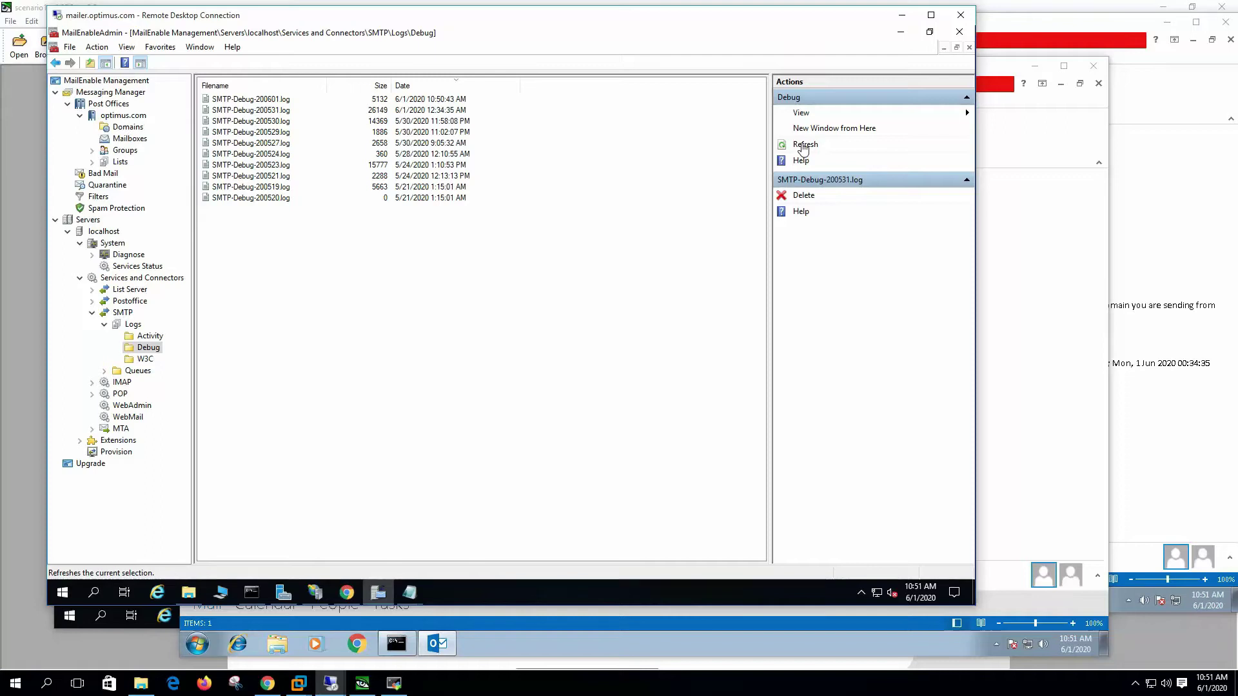
{"action": "double_click", "coordinate": [250, 99]}
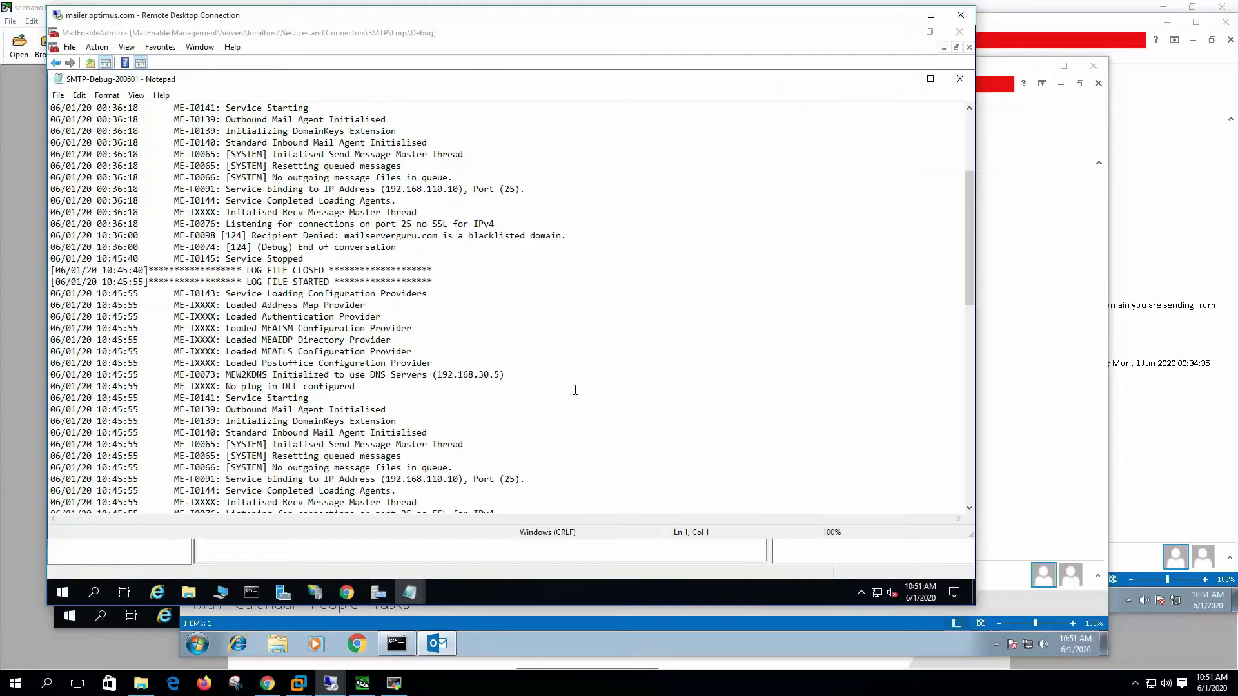
Step: Highlight the log entry showing the message blocked because 192.168.100.10 matched Local-RBL
{"action": "scroll", "coordinate": [575, 390], "scroll_direction": "down", "scroll_amount": 3}
{"action": "left_click_drag", "start_coordinate": [965, 276], "coordinate": [970, 496]}
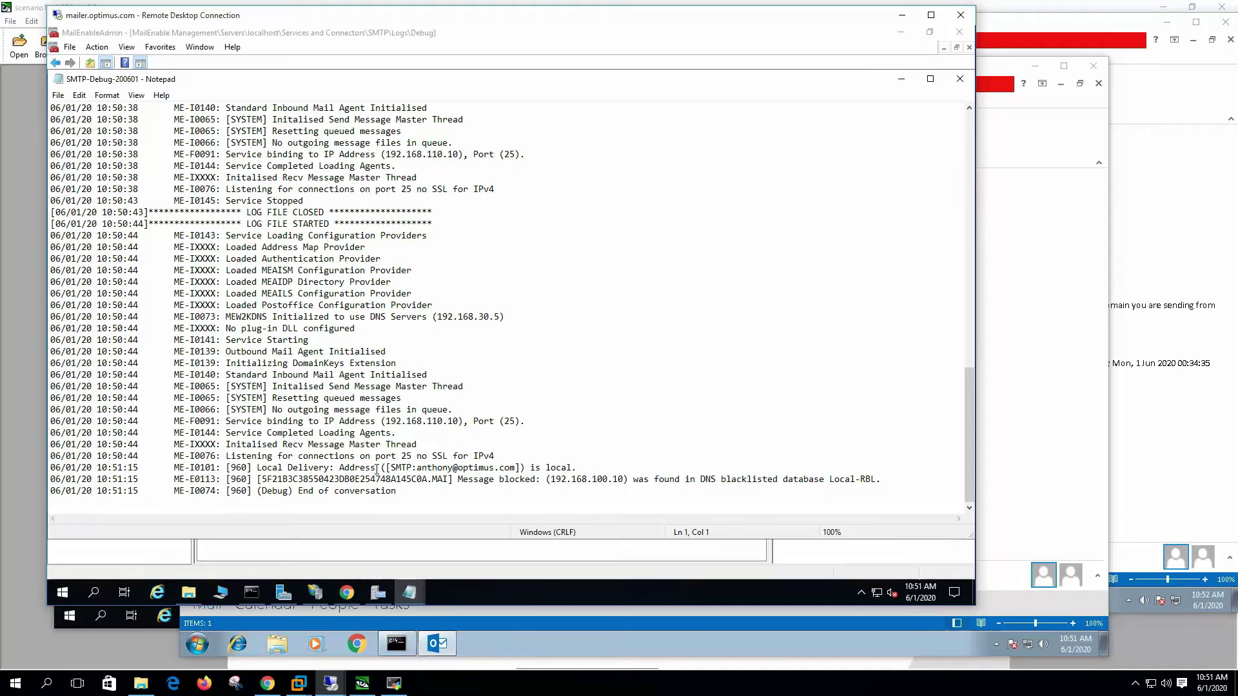
{"action": "left_click_drag", "start_coordinate": [377, 469], "coordinate": [547, 468]}
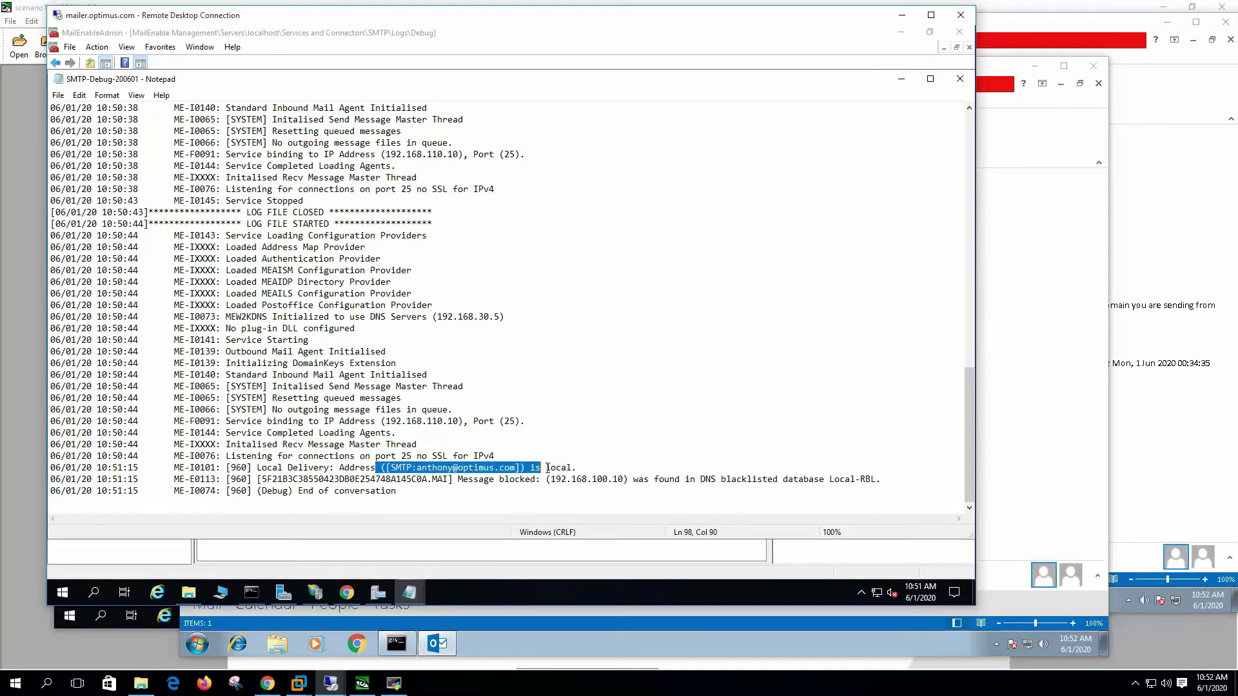
{"action": "left_click_drag", "start_coordinate": [449, 479], "coordinate": [579, 484]}
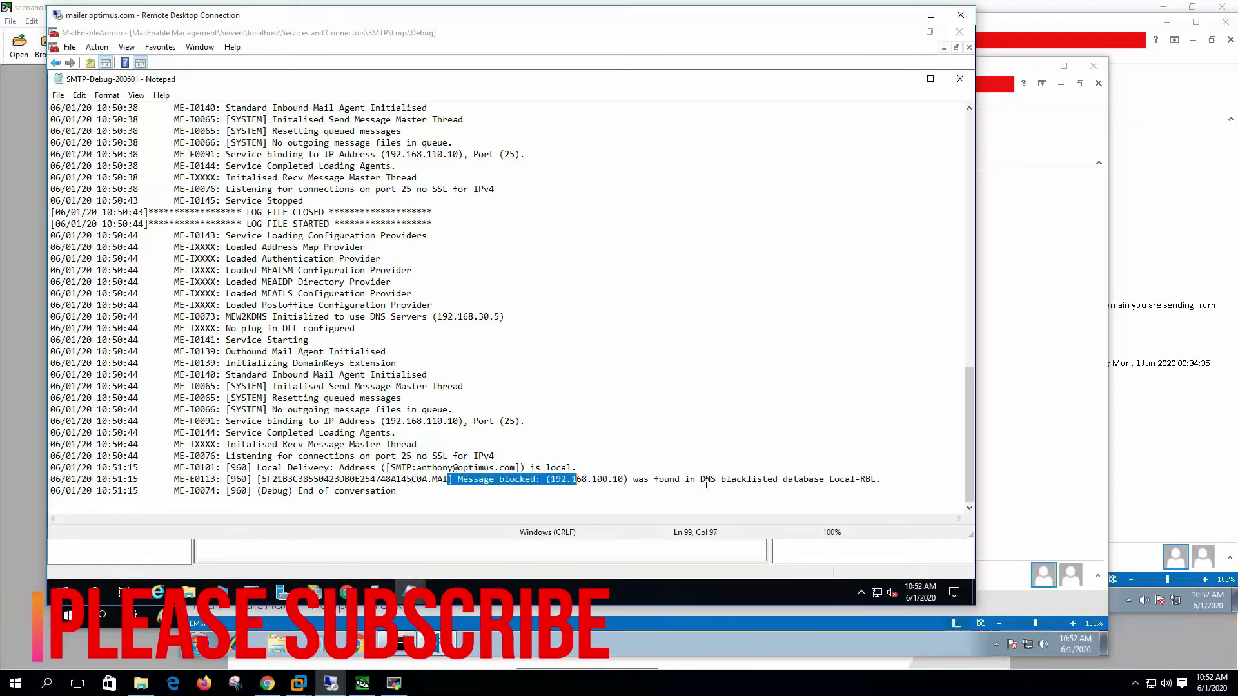
{"action": "left_click_drag", "start_coordinate": [700, 480], "coordinate": [883, 482]}
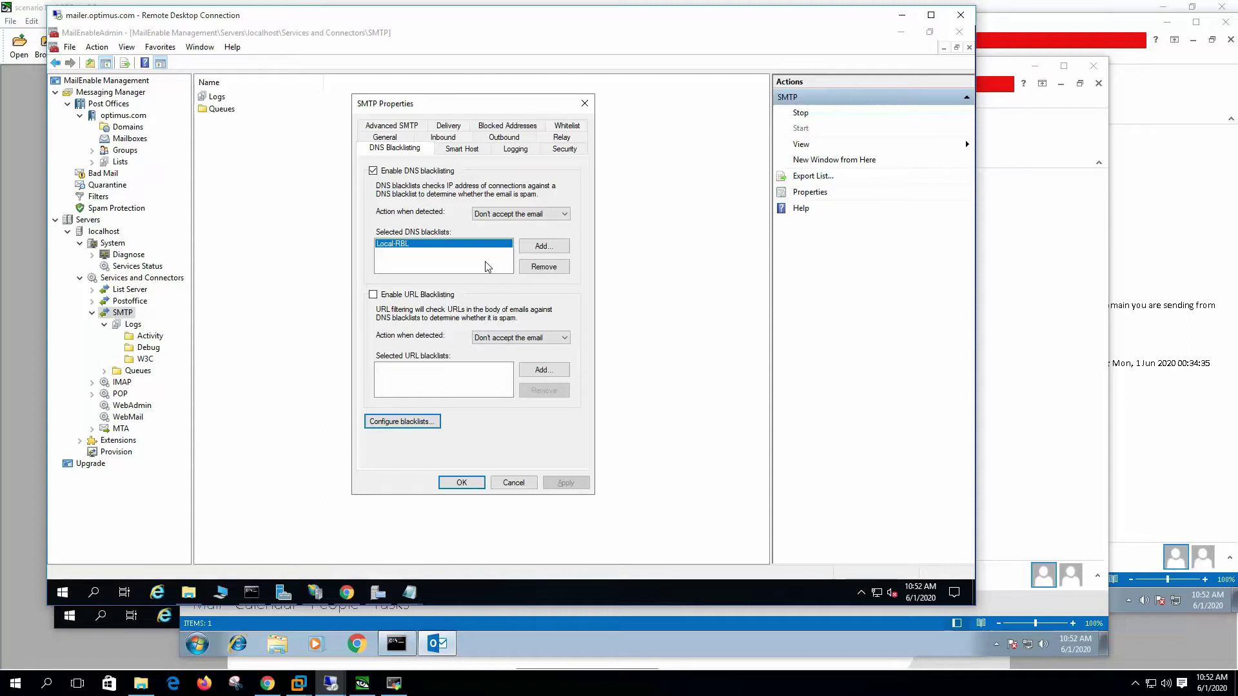
Step: Enable the SMTP whitelist, add IP 192.168.100.10, and apply the change
{"action": "left_click", "coordinate": [567, 125]}
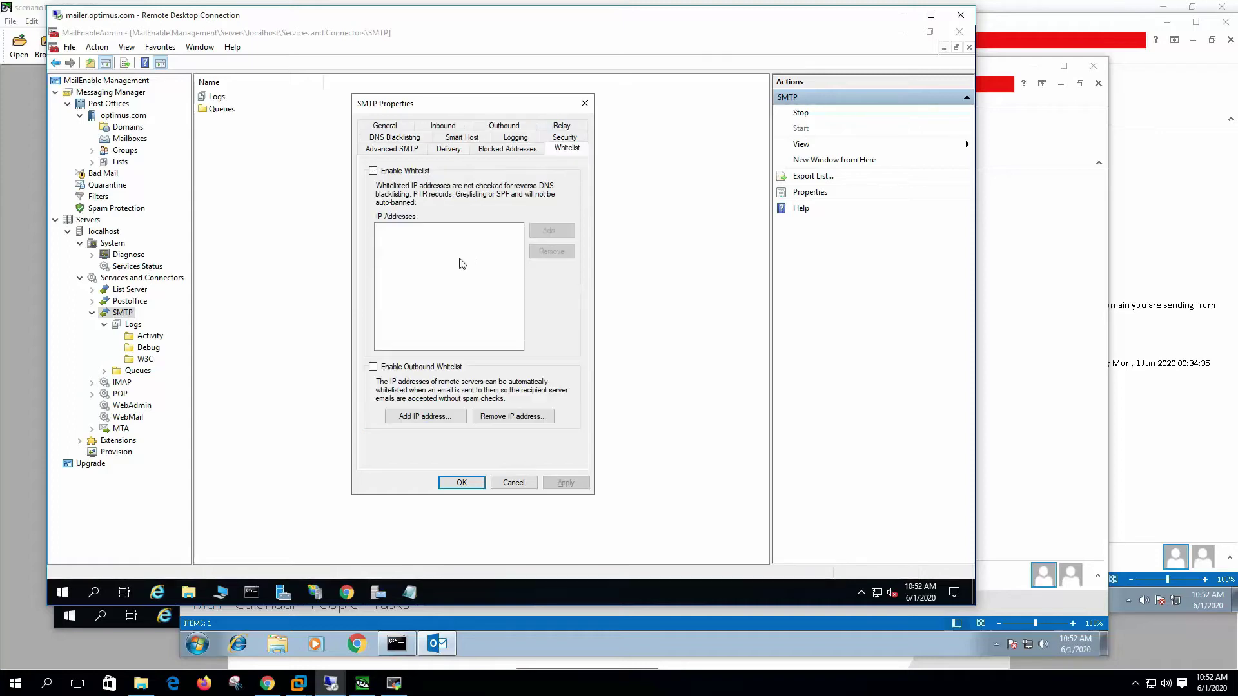
{"action": "left_click", "coordinate": [419, 171]}
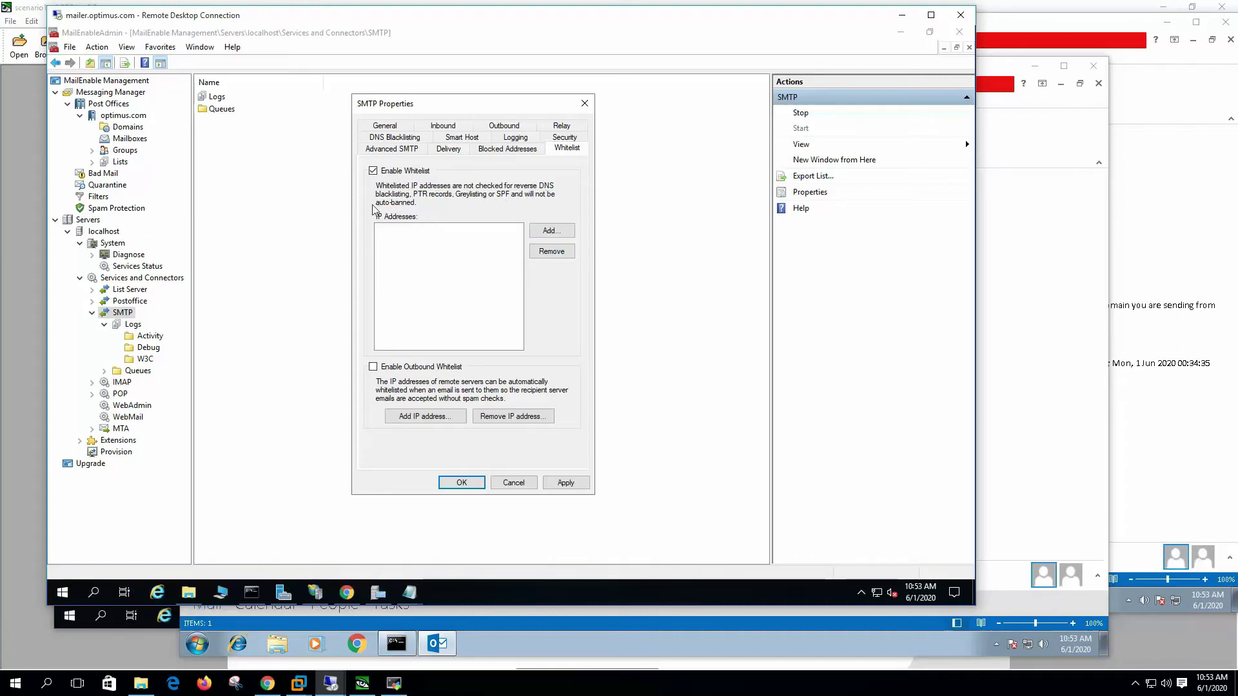
{"action": "left_click", "coordinate": [552, 234]}
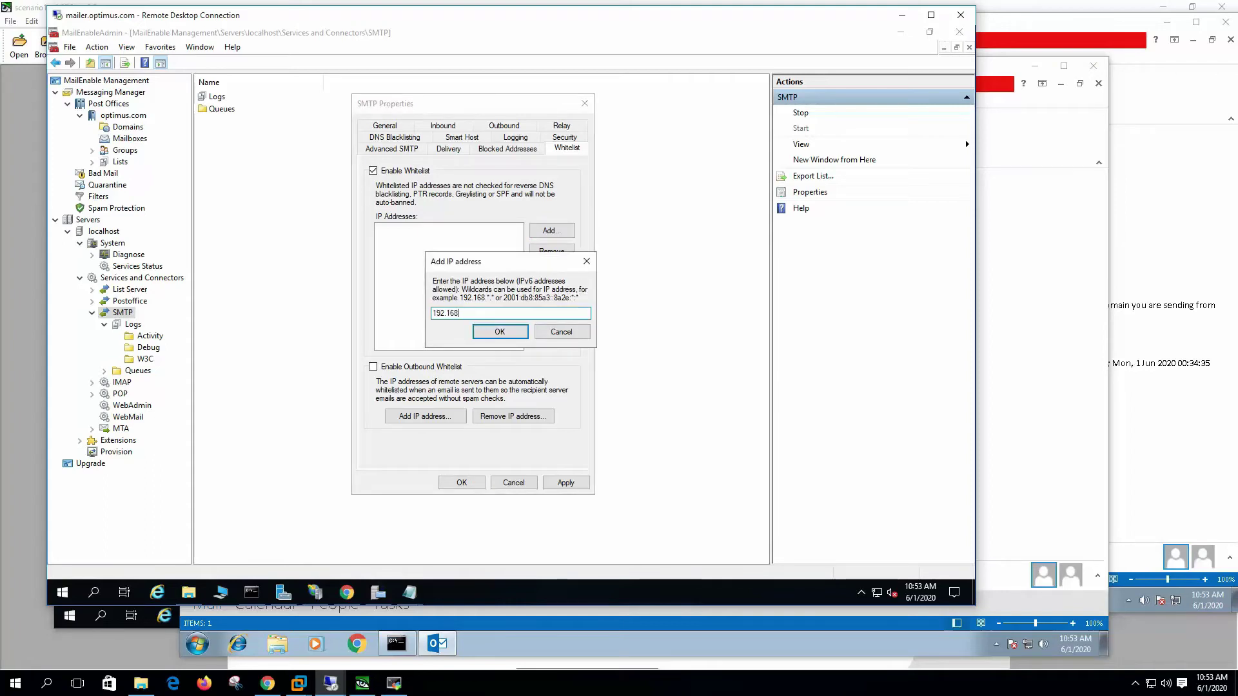
{"action": "type", "text": "192.168.100.10"}
{"action": "left_click", "coordinate": [488, 333]}
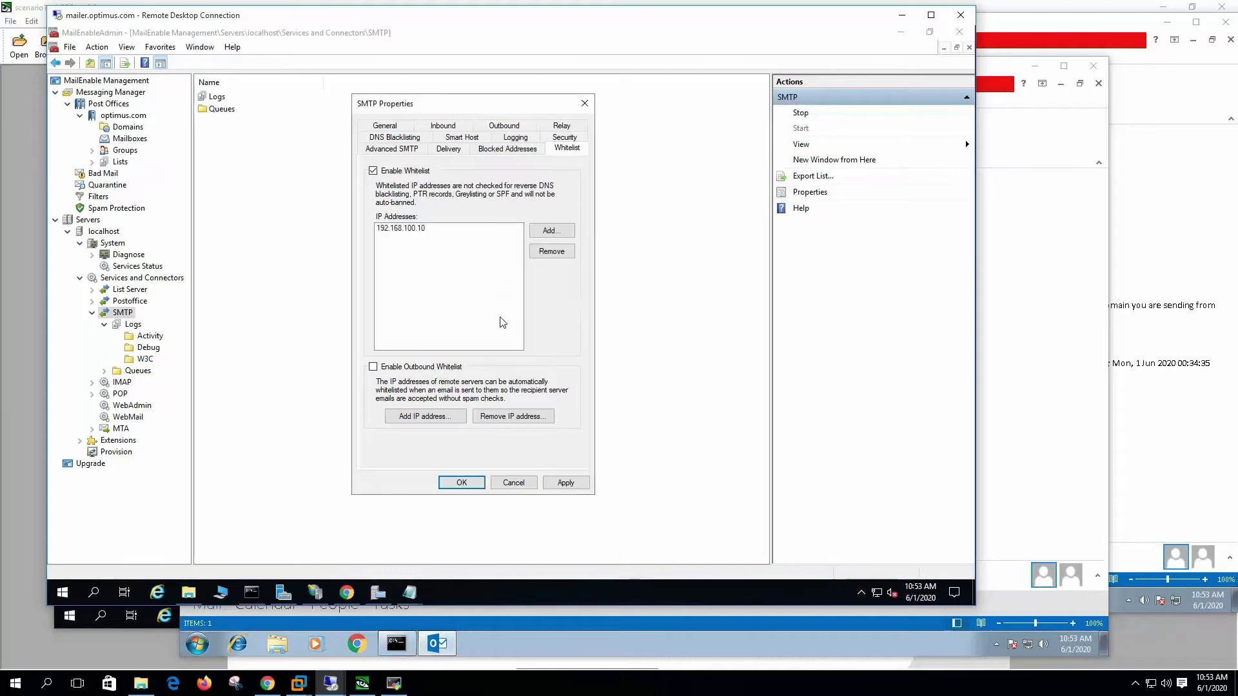
{"action": "left_click", "coordinate": [566, 482]}
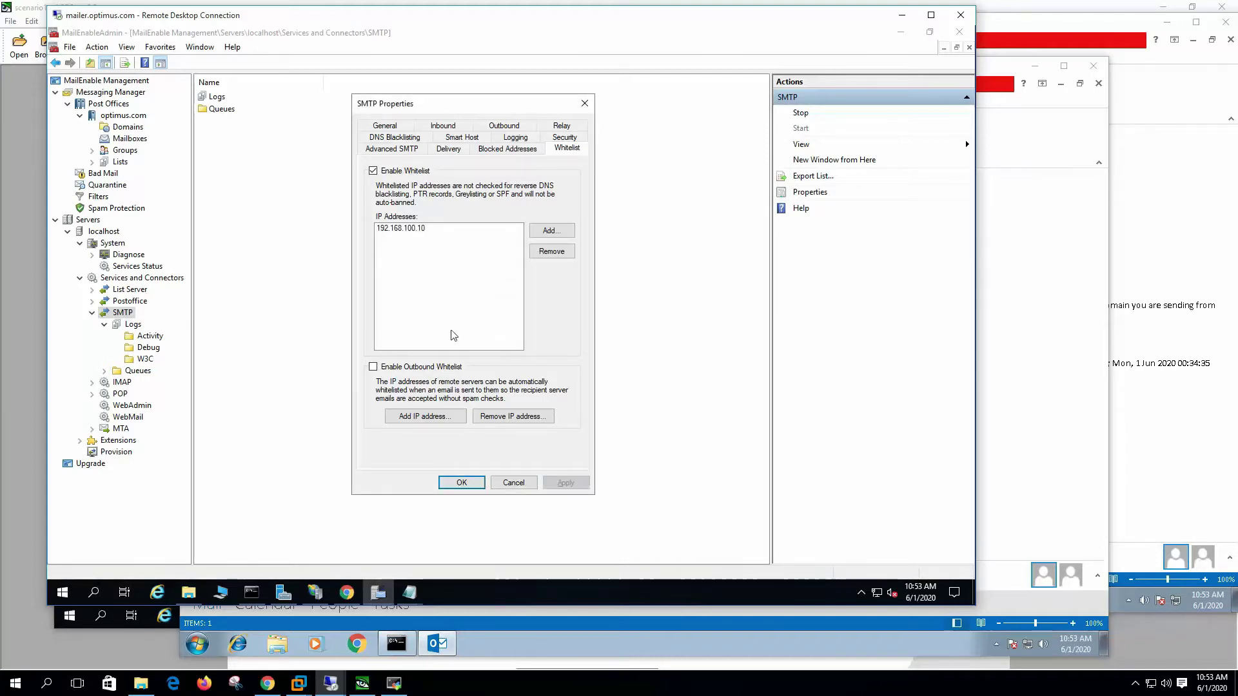
Step: Send the test44 message from the mailserverguru.com Outlook session
{"action": "mouse_move", "coordinate": [365, 688]}
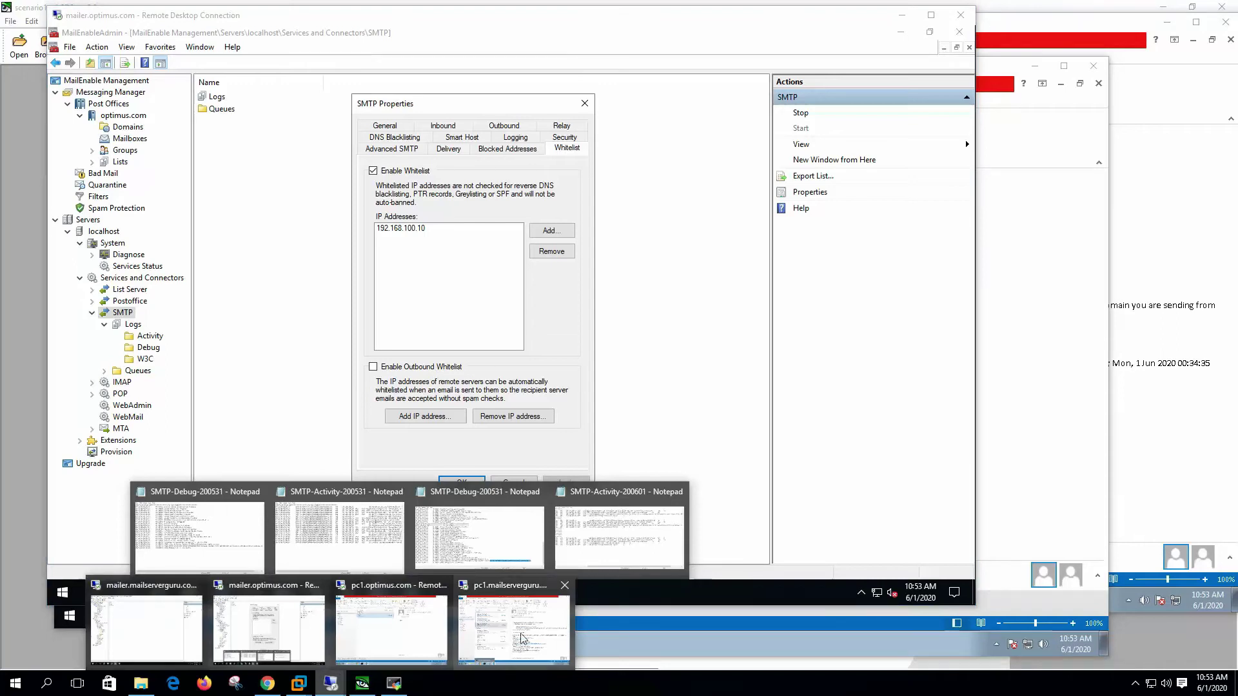
{"action": "left_click", "coordinate": [561, 586]}
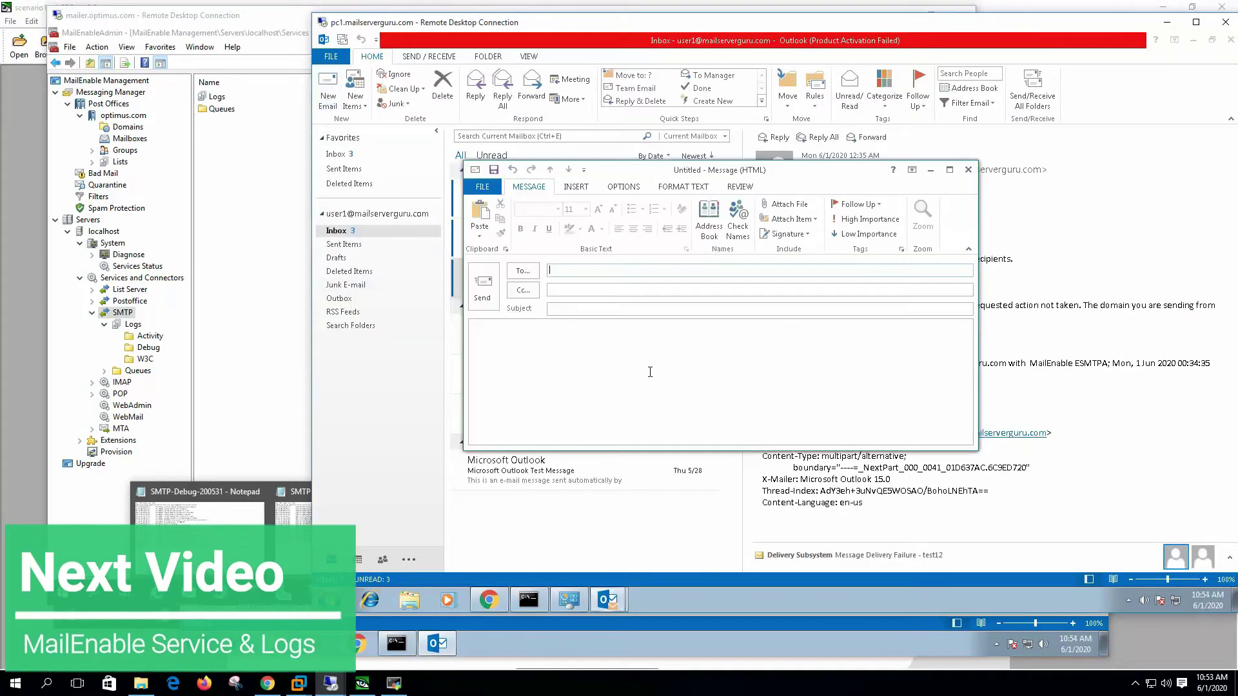
{"action": "type", "text": "test44"}
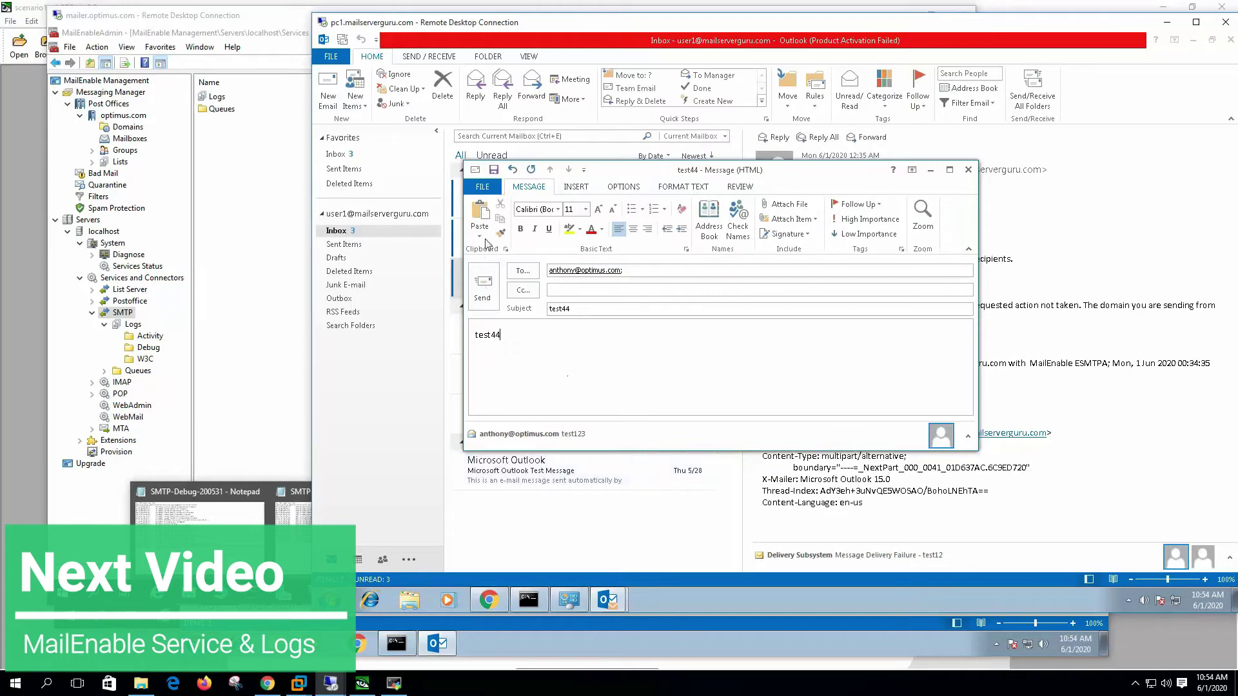
{"action": "left_click", "coordinate": [484, 288]}
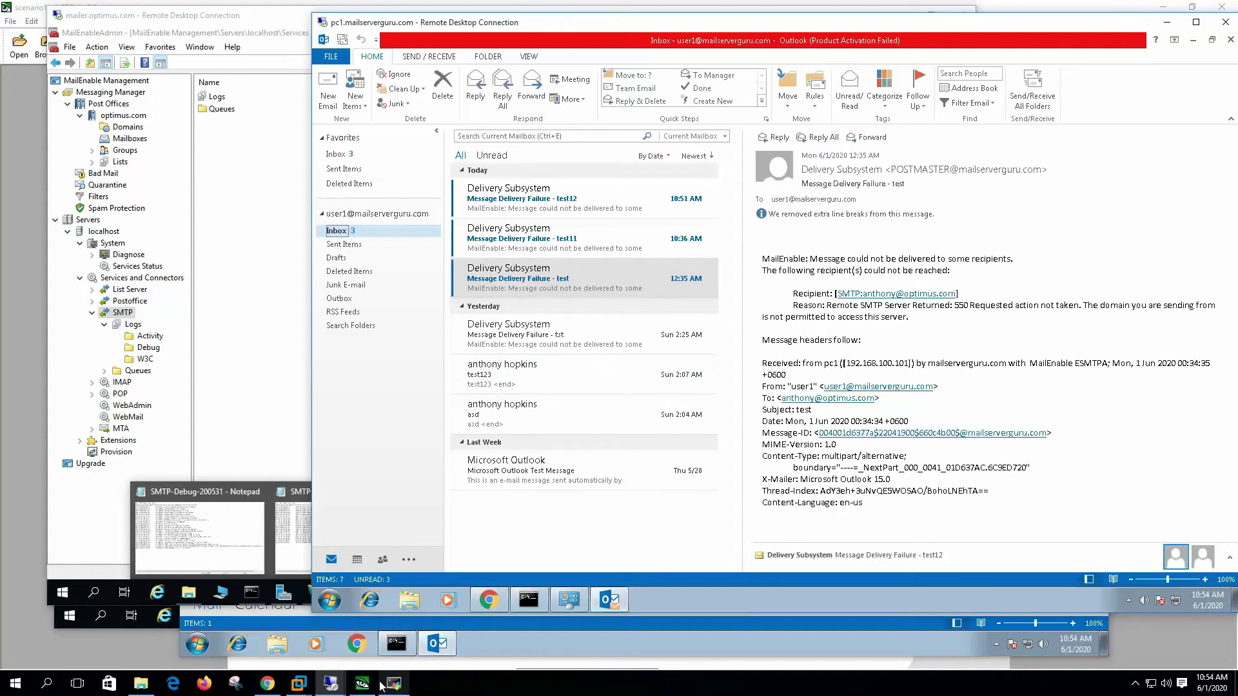
Step: Check the optimus.com inbox for the arriving test44 message
{"action": "mouse_move", "coordinate": [330, 682]}
{"action": "left_click", "coordinate": [387, 620]}
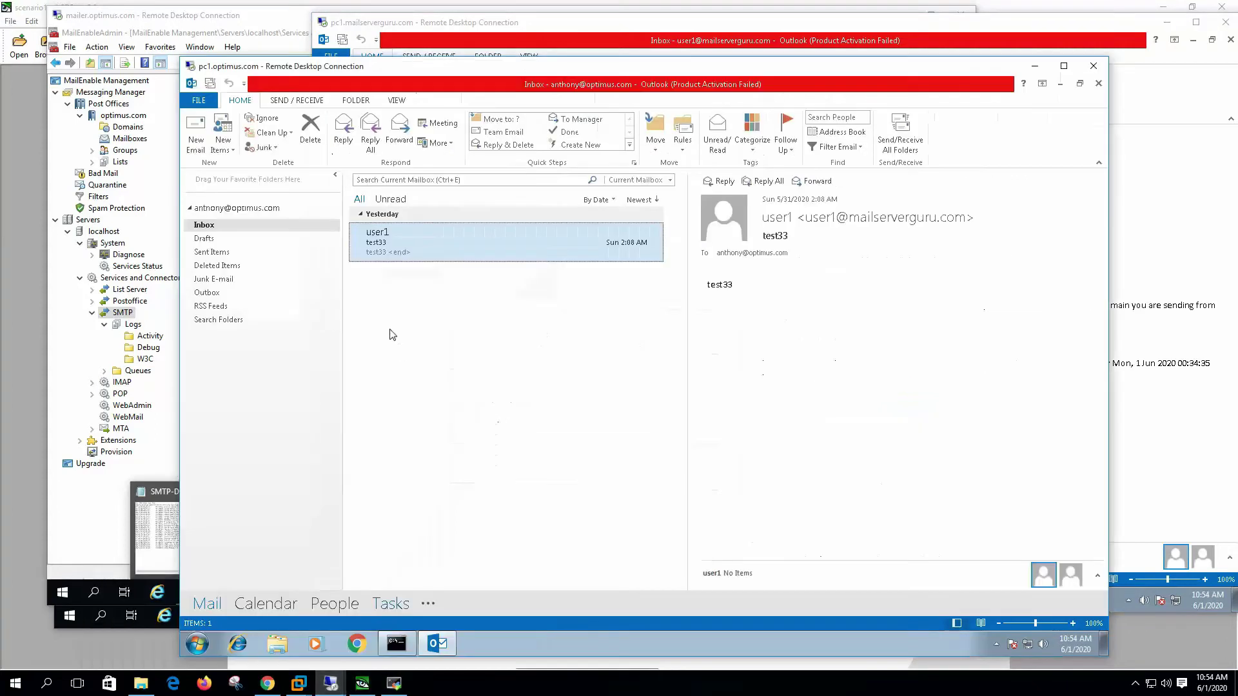
{"action": "left_click", "coordinate": [903, 137]}
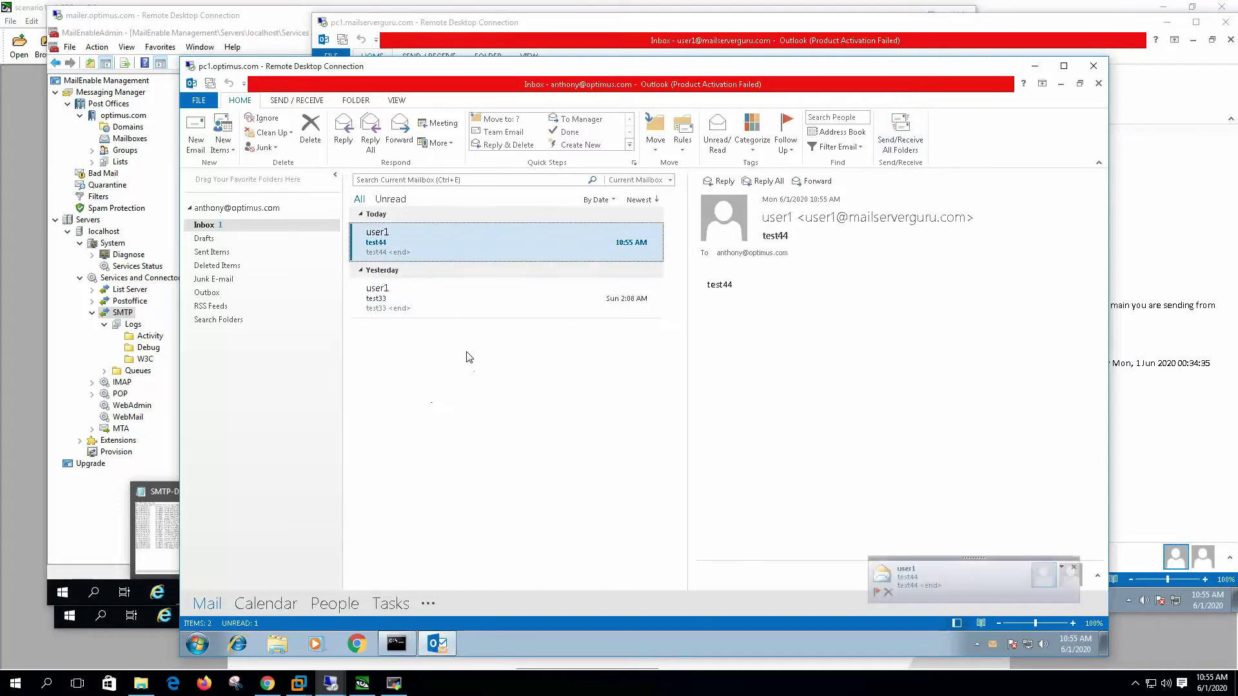
{"action": "key", "text": "alt+Tab"}
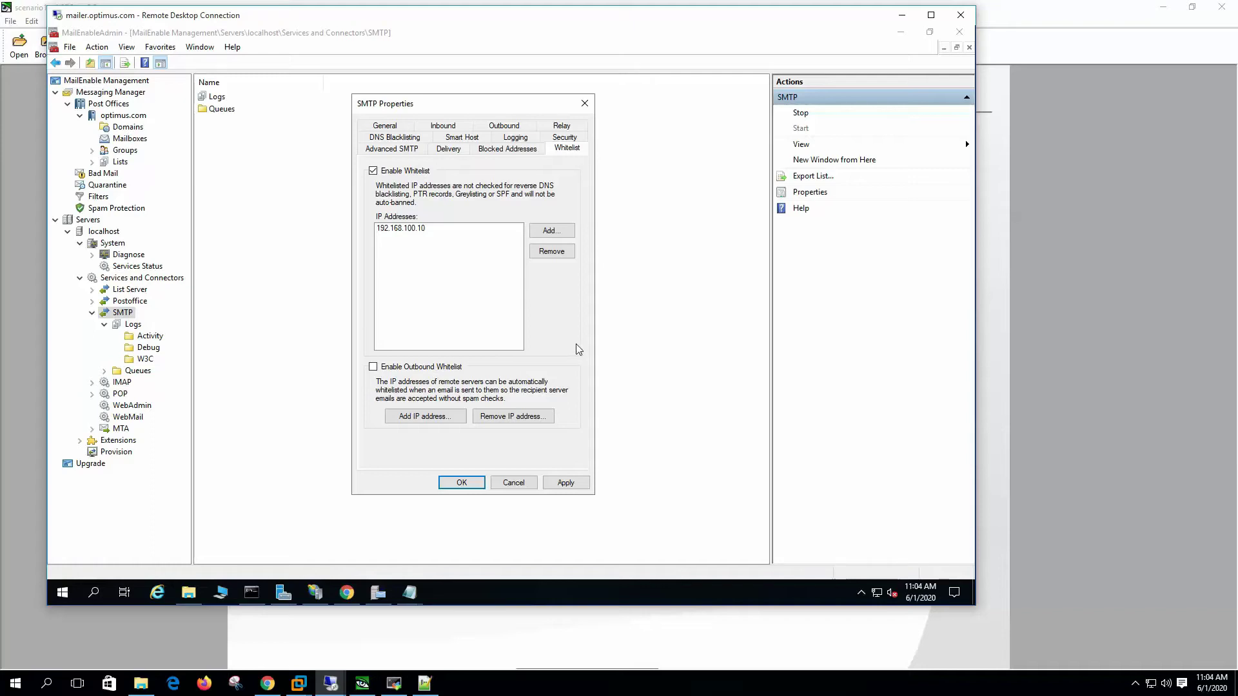
Step: Enable Outbound Whitelist, uncheck Enable Whitelist, and apply the whitelist changes
{"action": "left_click", "coordinate": [417, 372]}
{"action": "left_click", "coordinate": [373, 171]}
{"action": "left_click", "coordinate": [566, 483]}
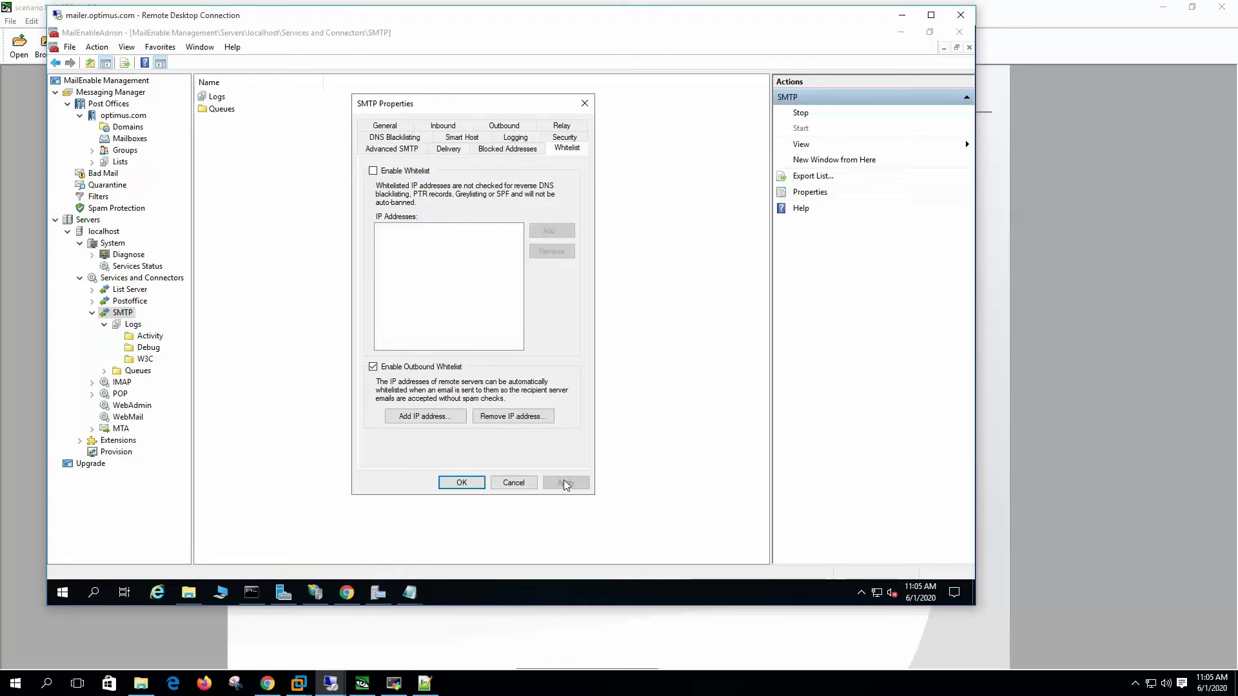
Step: Send an email with subject and body 'test112' from optimus.com to the mailserverguru.com user
{"action": "mouse_move", "coordinate": [330, 683]}
{"action": "left_click", "coordinate": [397, 617]}
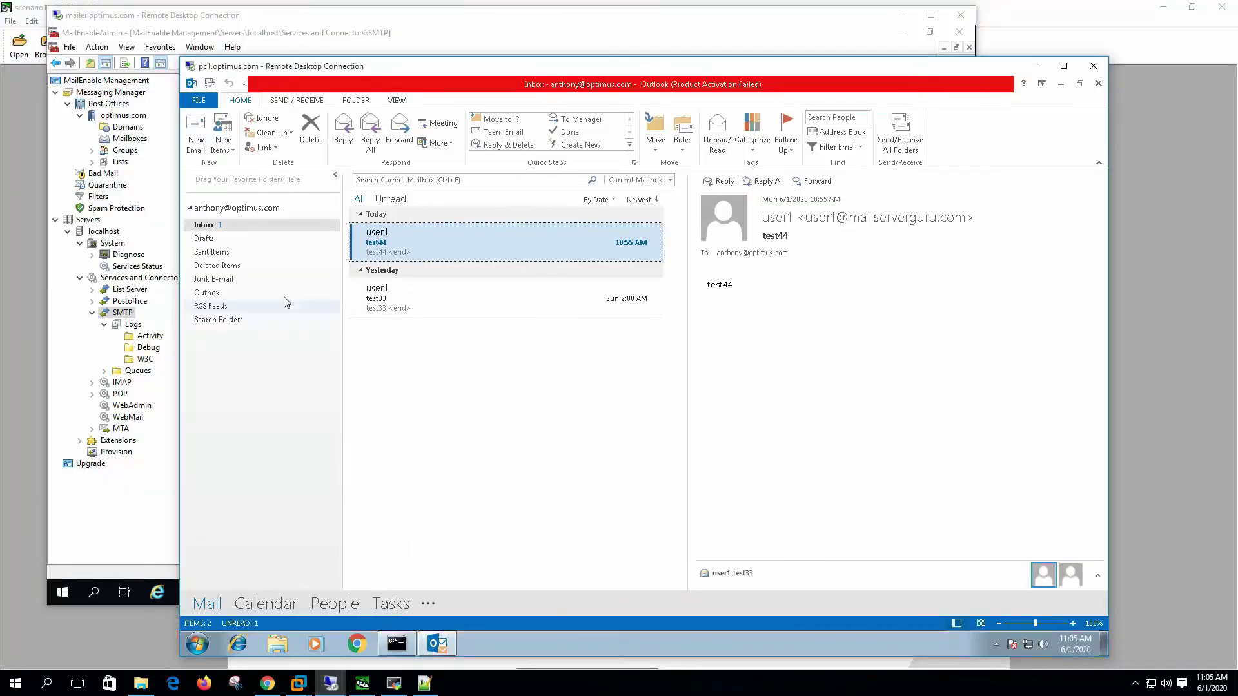
{"action": "left_click", "coordinate": [196, 137]}
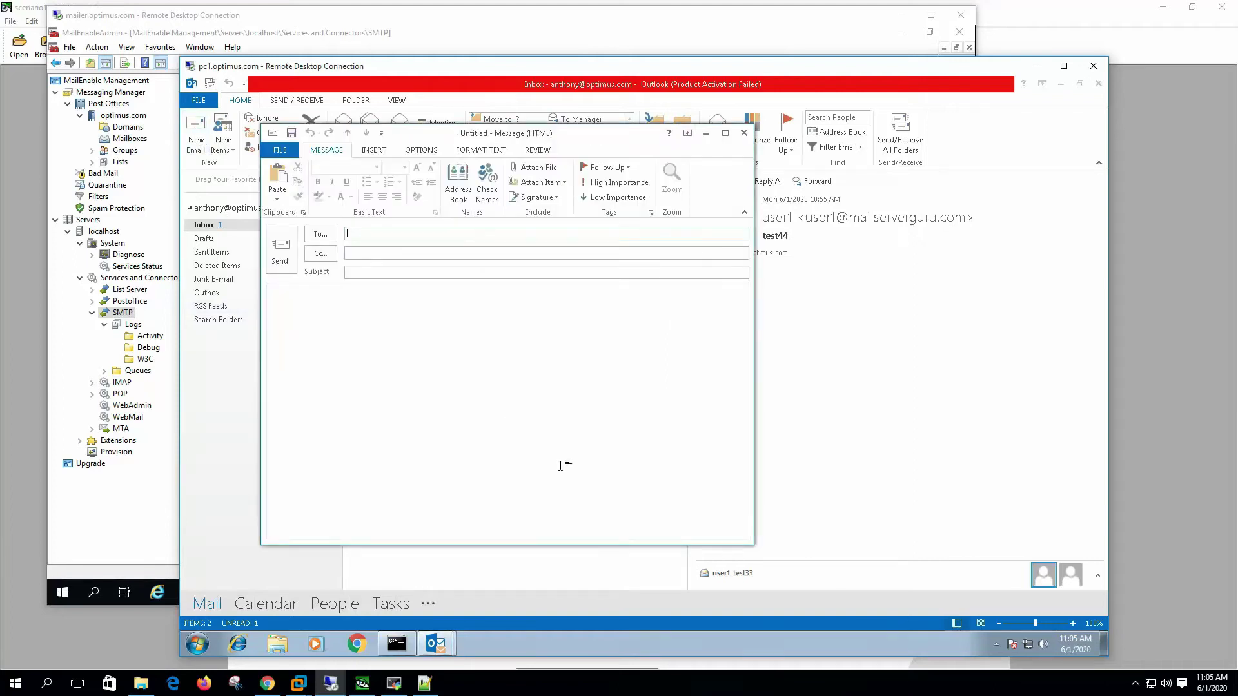
{"action": "type", "text": "us"}
{"action": "key", "text": "Tab"}
{"action": "key", "text": "Tab"}
{"action": "type", "text": "test112"}
{"action": "key", "text": "Tab"}
{"action": "type", "text": "test112"}
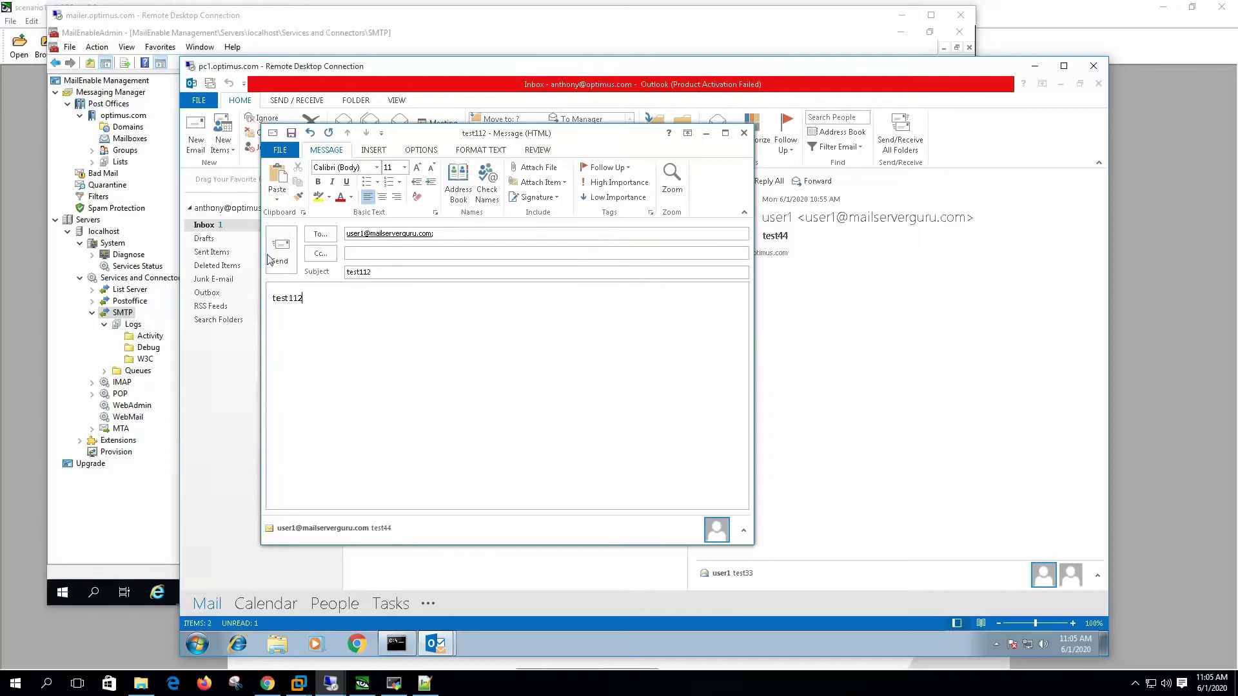
{"action": "left_click", "coordinate": [281, 251]}
{"action": "key", "text": "alt+Tab"}
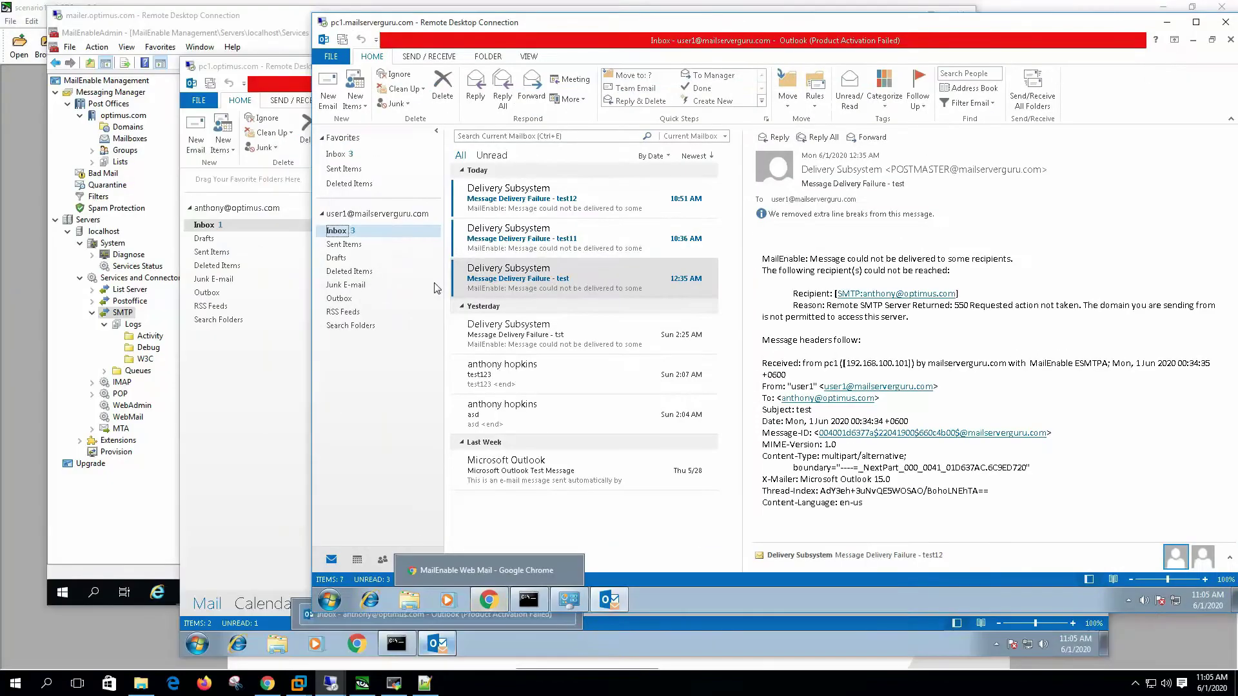
{"action": "left_click_drag", "start_coordinate": [594, 24], "coordinate": [437, 38]}
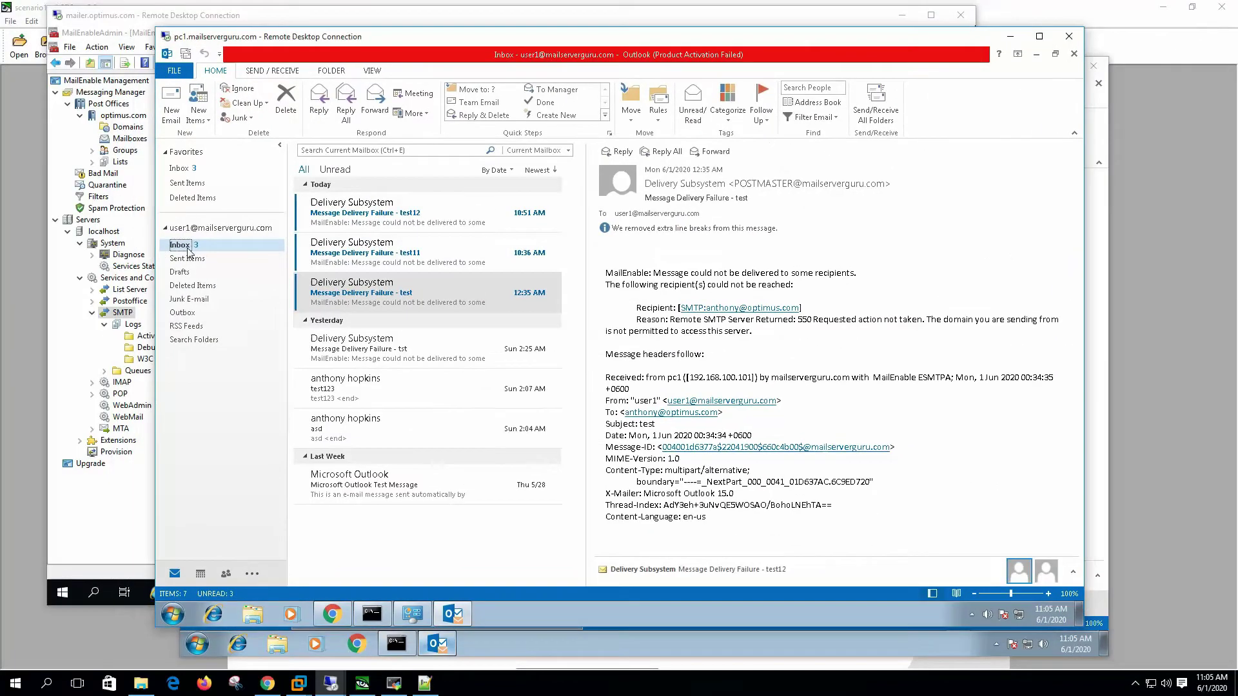
Step: Open the received test112 message and send a 'test11' email to the optimus.com user
{"action": "left_click", "coordinate": [875, 104]}
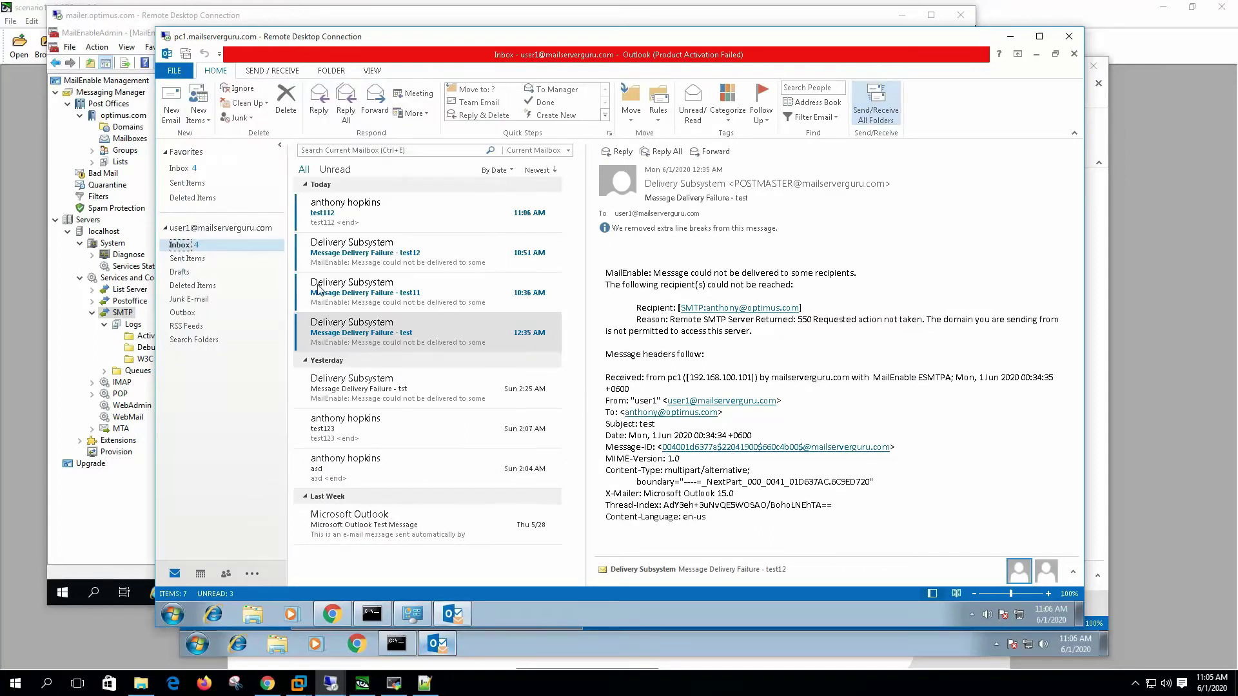
{"action": "left_click", "coordinate": [345, 214]}
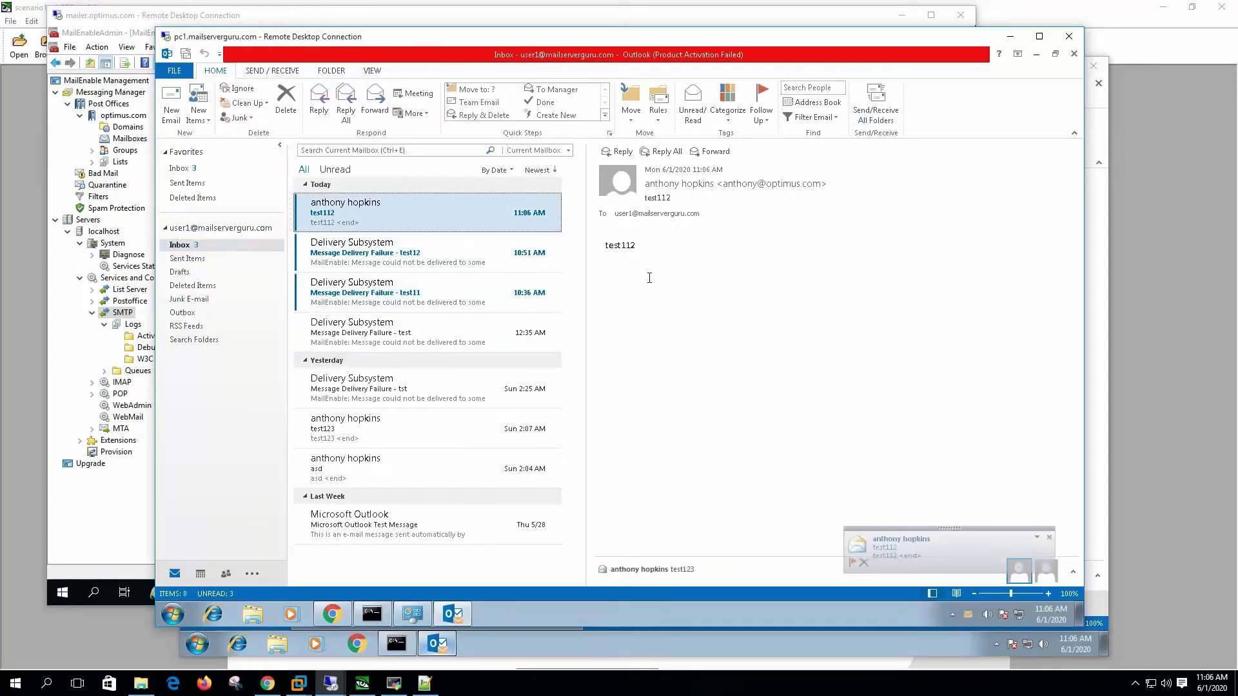
{"action": "left_click", "coordinate": [171, 106]}
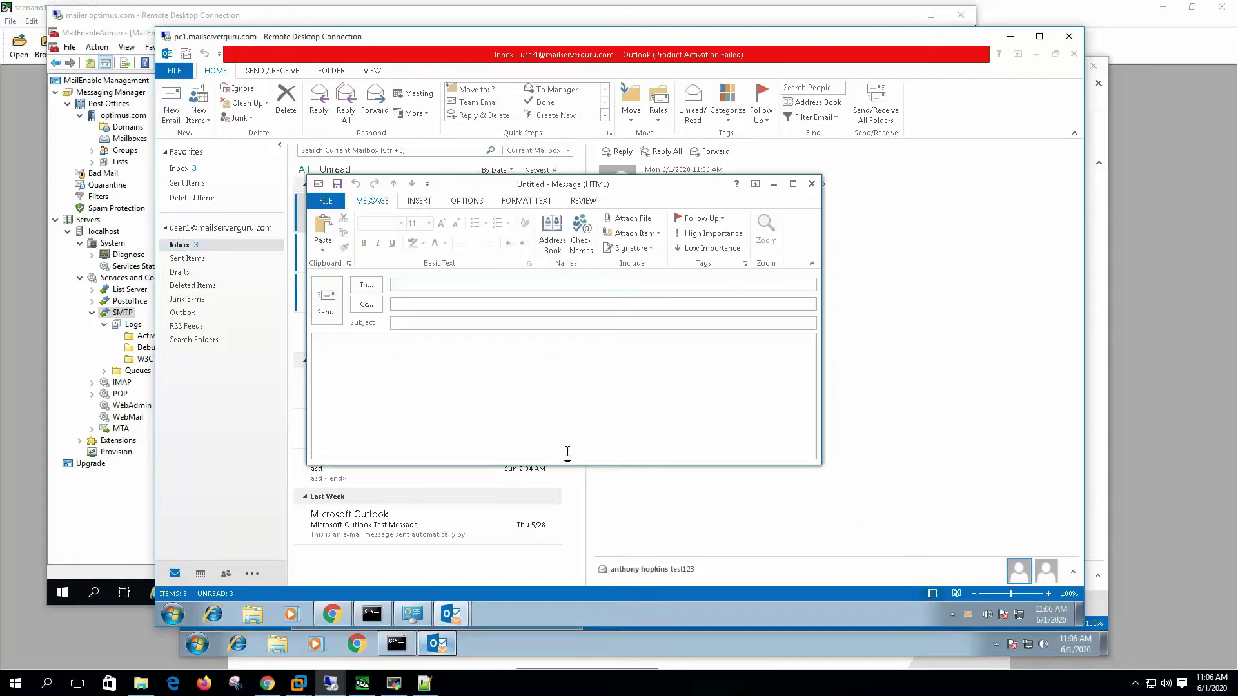
{"action": "key", "text": "Tab"}
{"action": "key", "text": "Tab"}
{"action": "type", "text": "test11"}
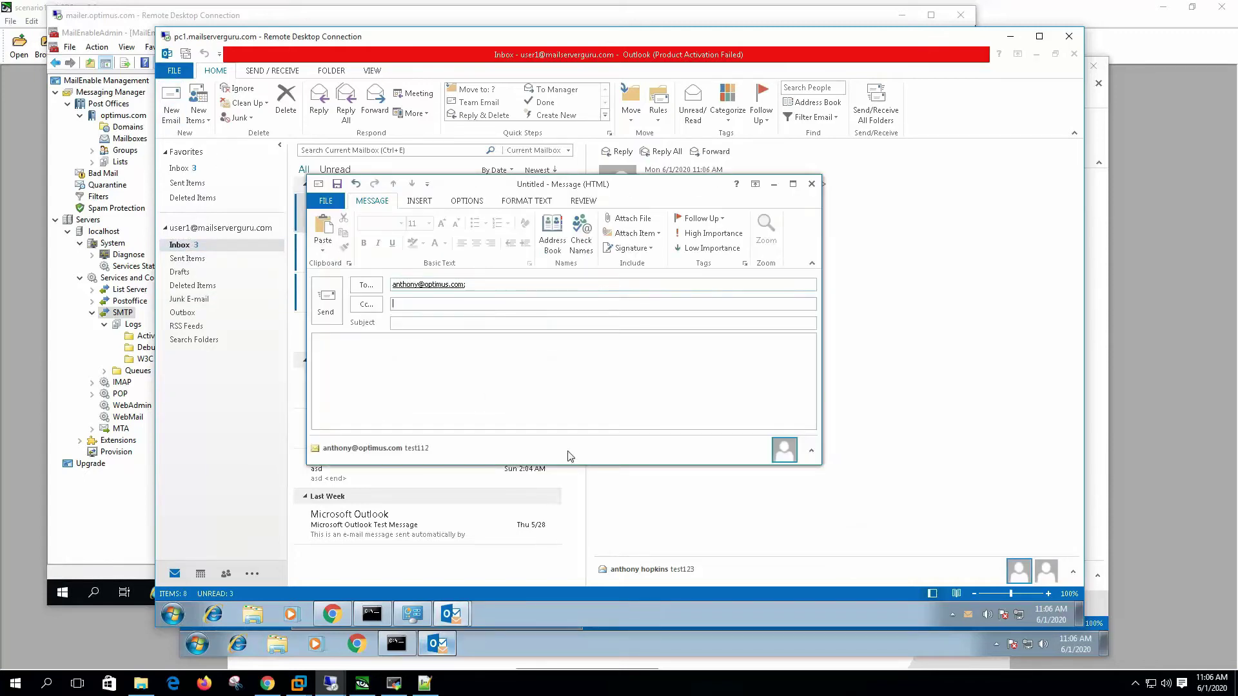
{"action": "key", "text": "Tab"}
{"action": "type", "text": "test"}
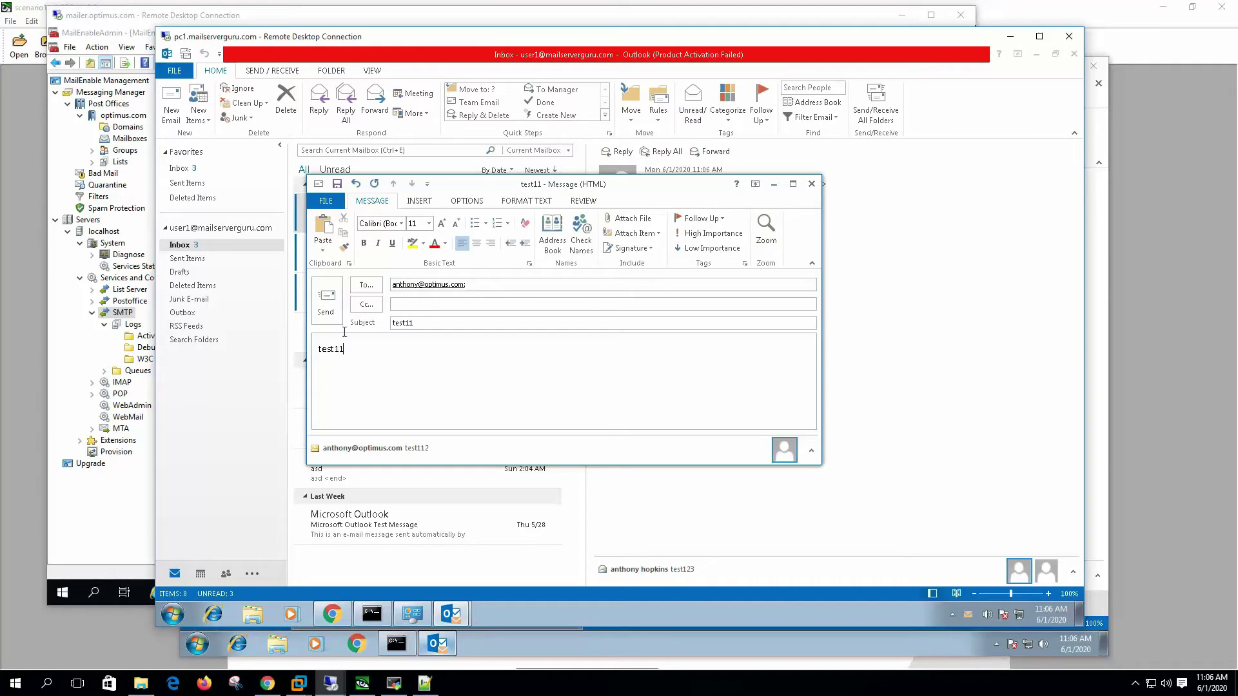
{"action": "left_click", "coordinate": [326, 302]}
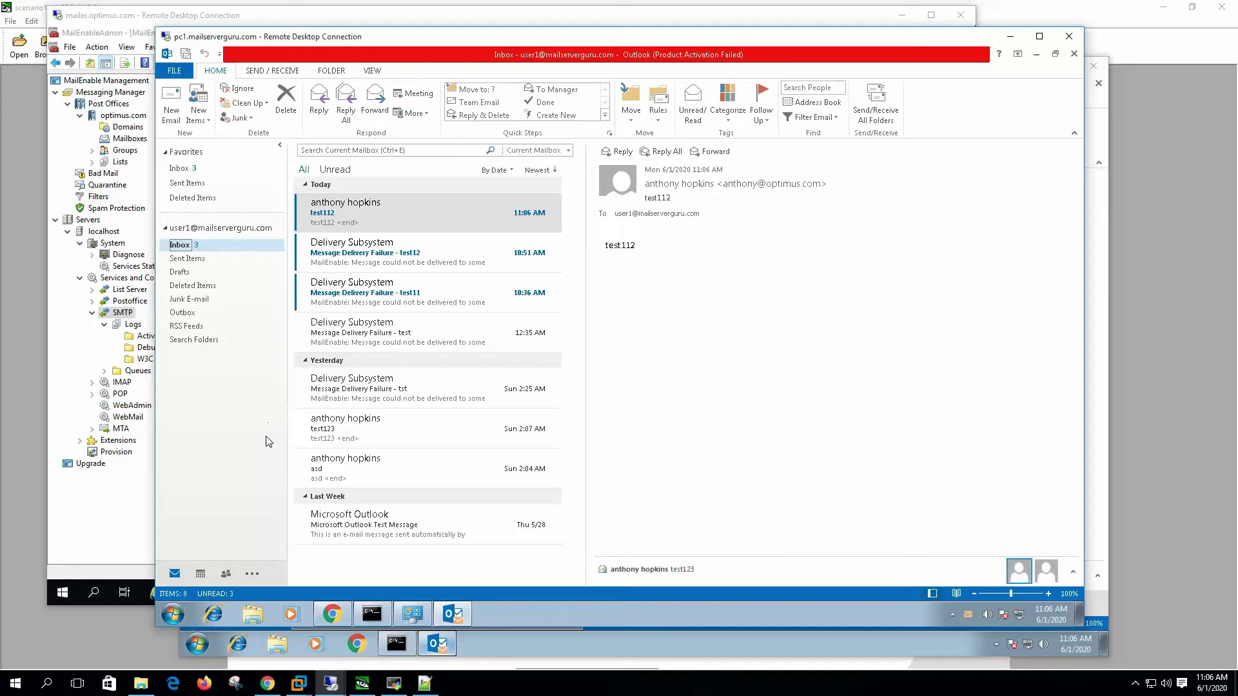
Step: Fetch new mail in the optimus.com session and open the arrived test11 message
{"action": "left_click", "coordinate": [330, 687]}
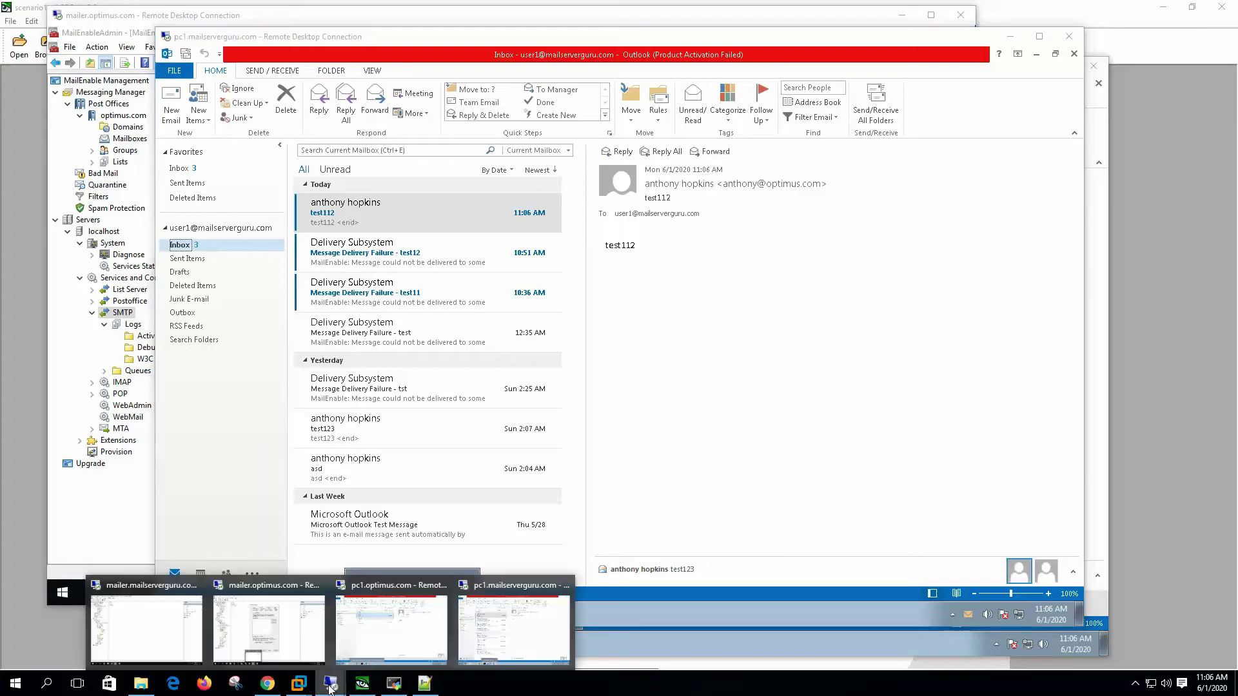
{"action": "left_click", "coordinate": [391, 628]}
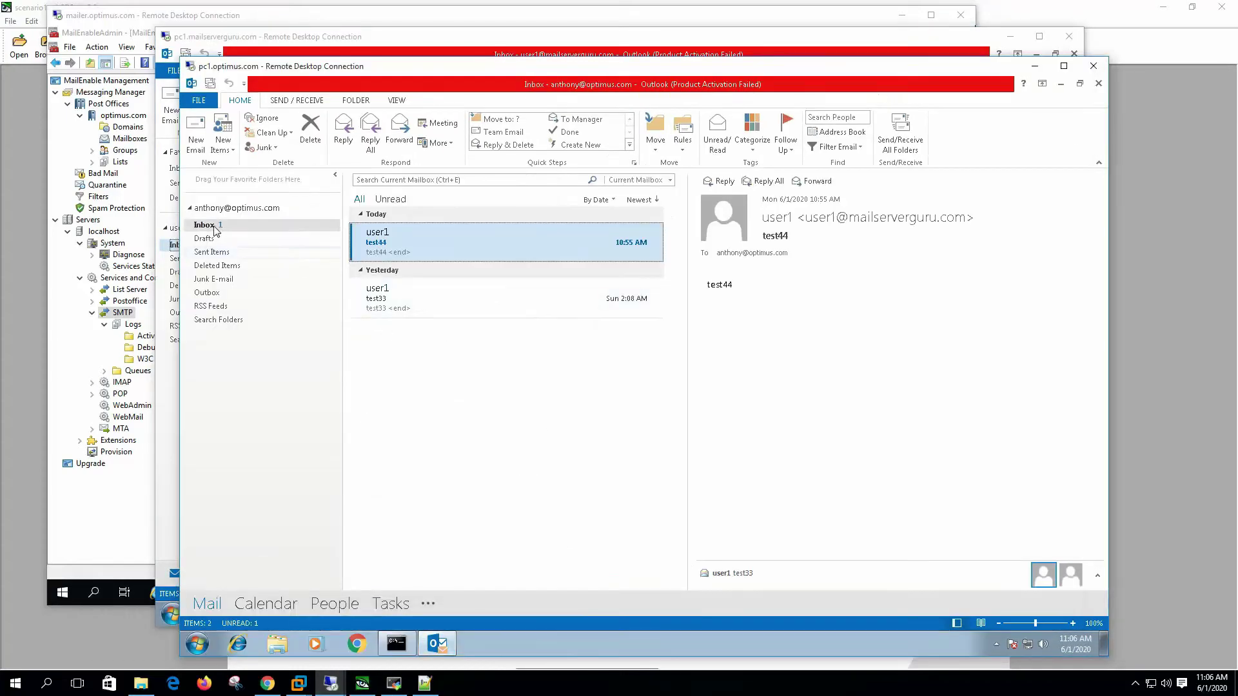
{"action": "left_click", "coordinate": [898, 135]}
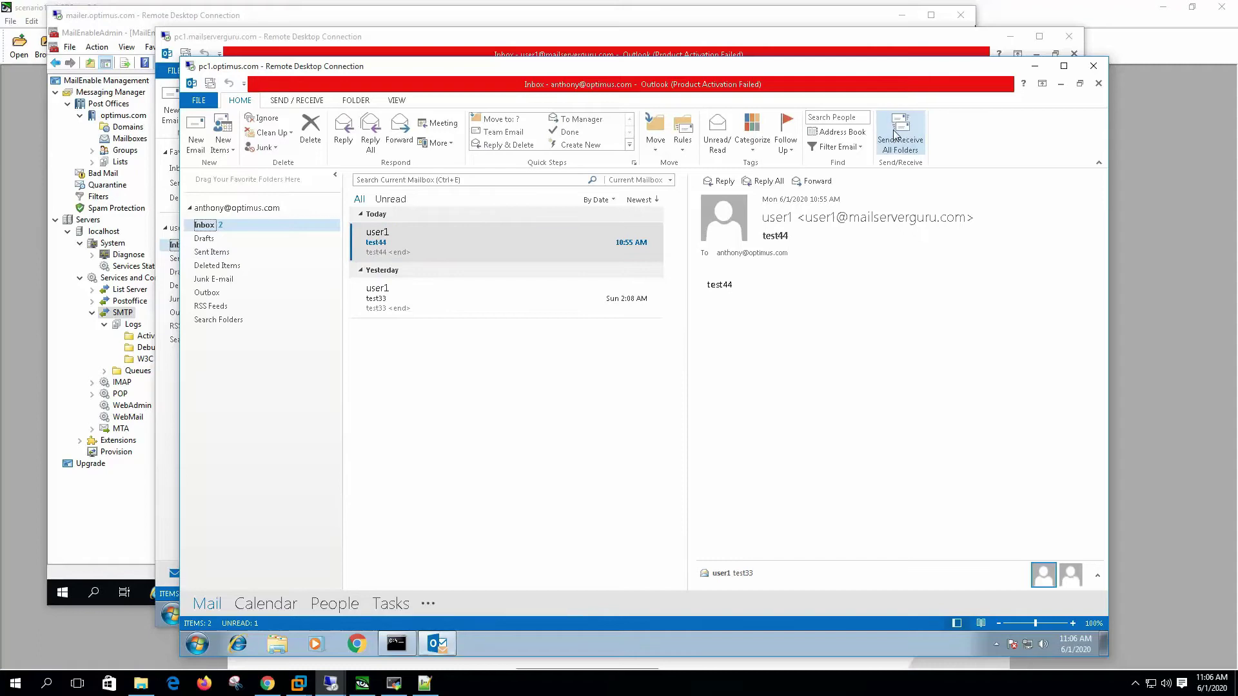
{"action": "left_click", "coordinate": [561, 242]}
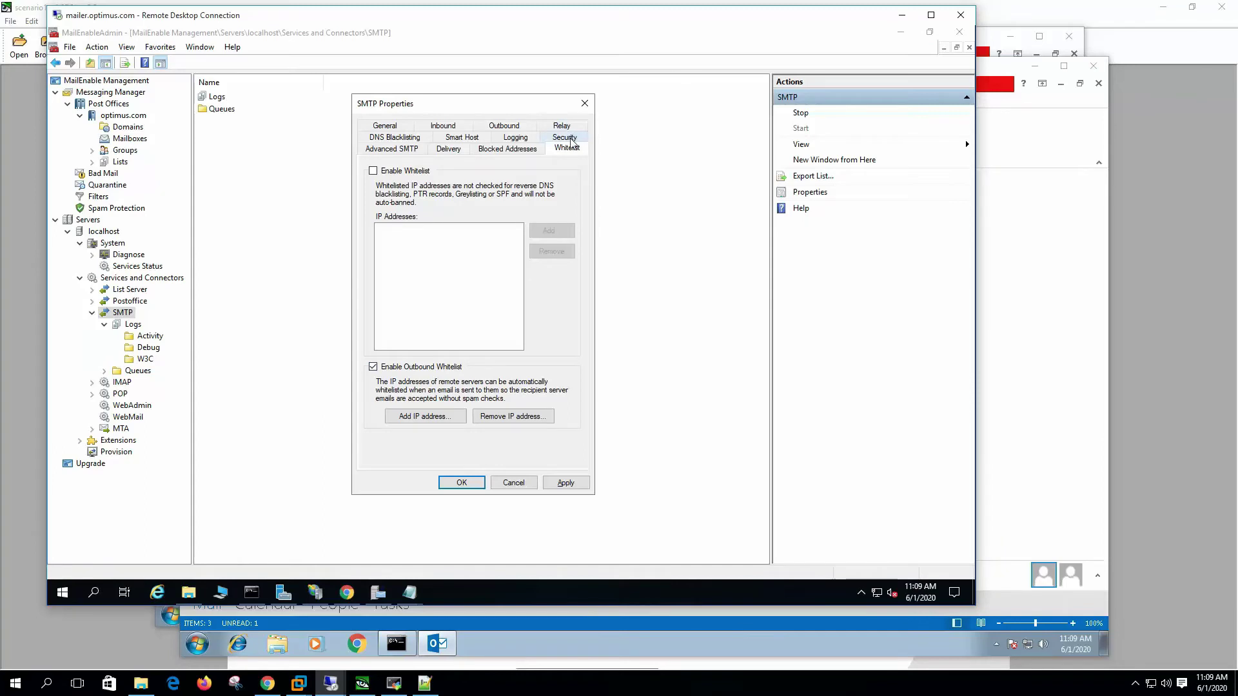
Step: On the Security tab, require local or resolvable sender domains, hide sender IPs, and disable all catchalls
{"action": "left_click", "coordinate": [570, 139]}
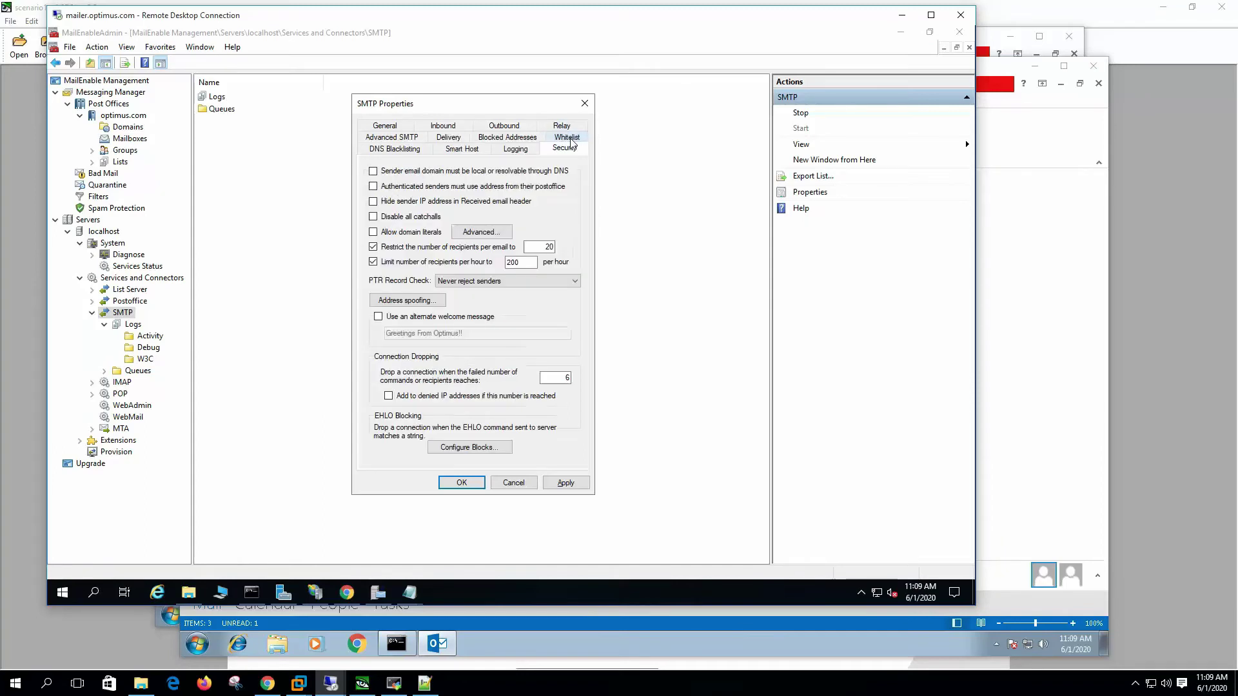
{"action": "left_click", "coordinate": [395, 172]}
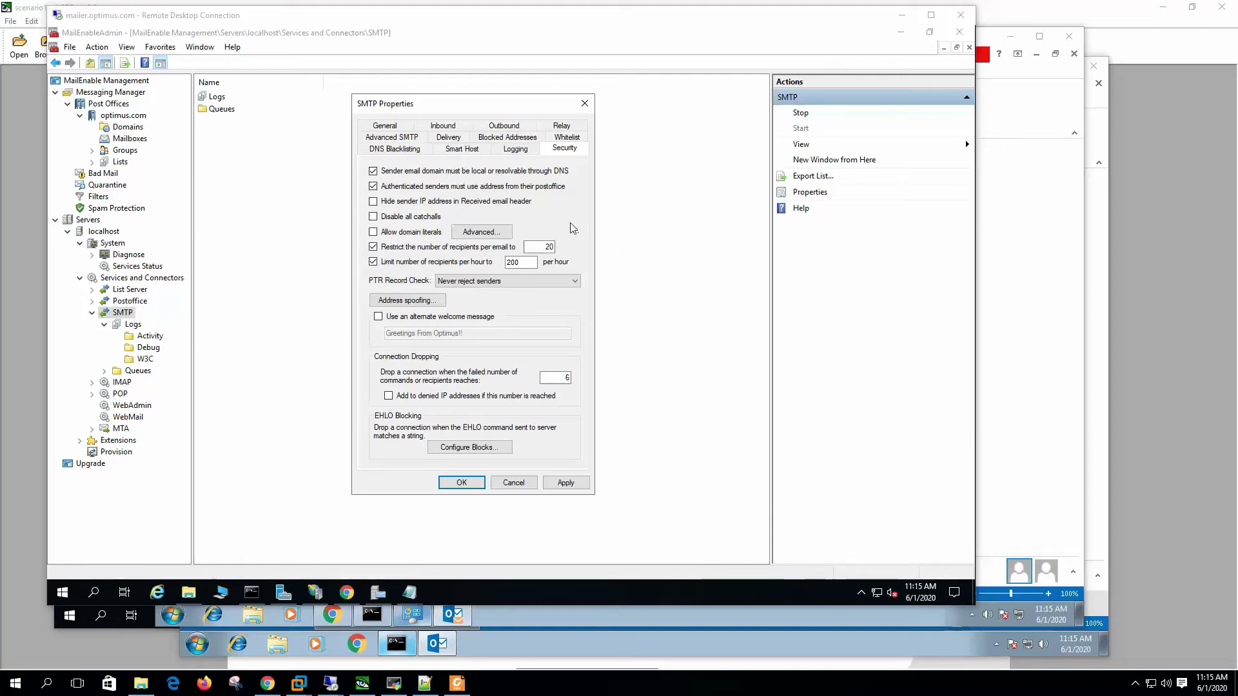
{"action": "left_click", "coordinate": [436, 203]}
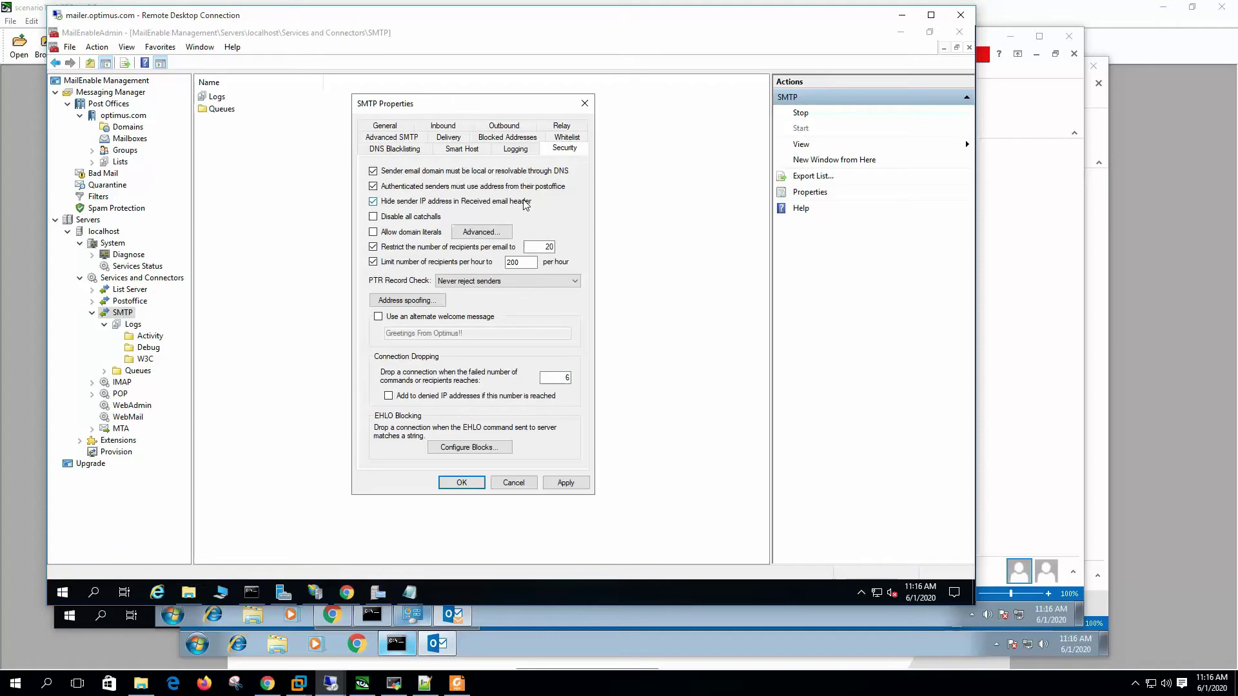
{"action": "left_click", "coordinate": [407, 219]}
Step: Allow domain literals, leaving the domain literal address list empty
{"action": "left_click", "coordinate": [413, 237]}
{"action": "left_click", "coordinate": [504, 236]}
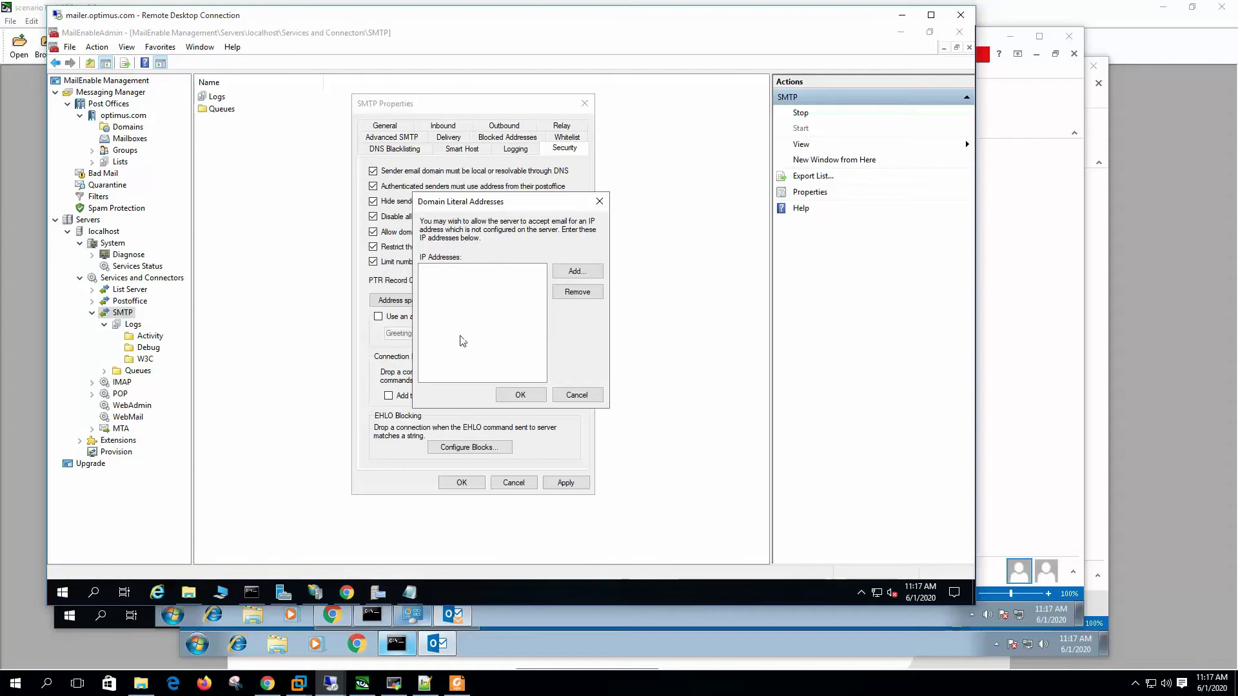
{"action": "left_click", "coordinate": [591, 398]}
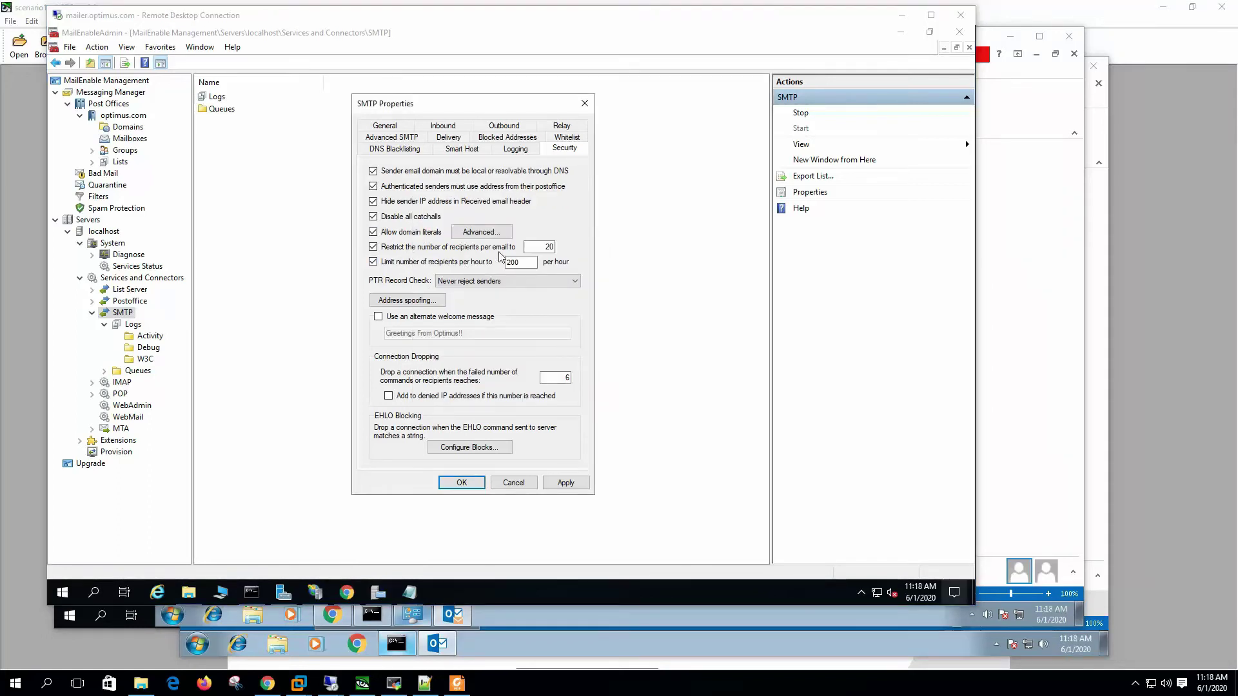
Step: Set the per-email recipient limit to 10 and select the hourly recipient limit value
{"action": "double_click", "coordinate": [545, 247]}
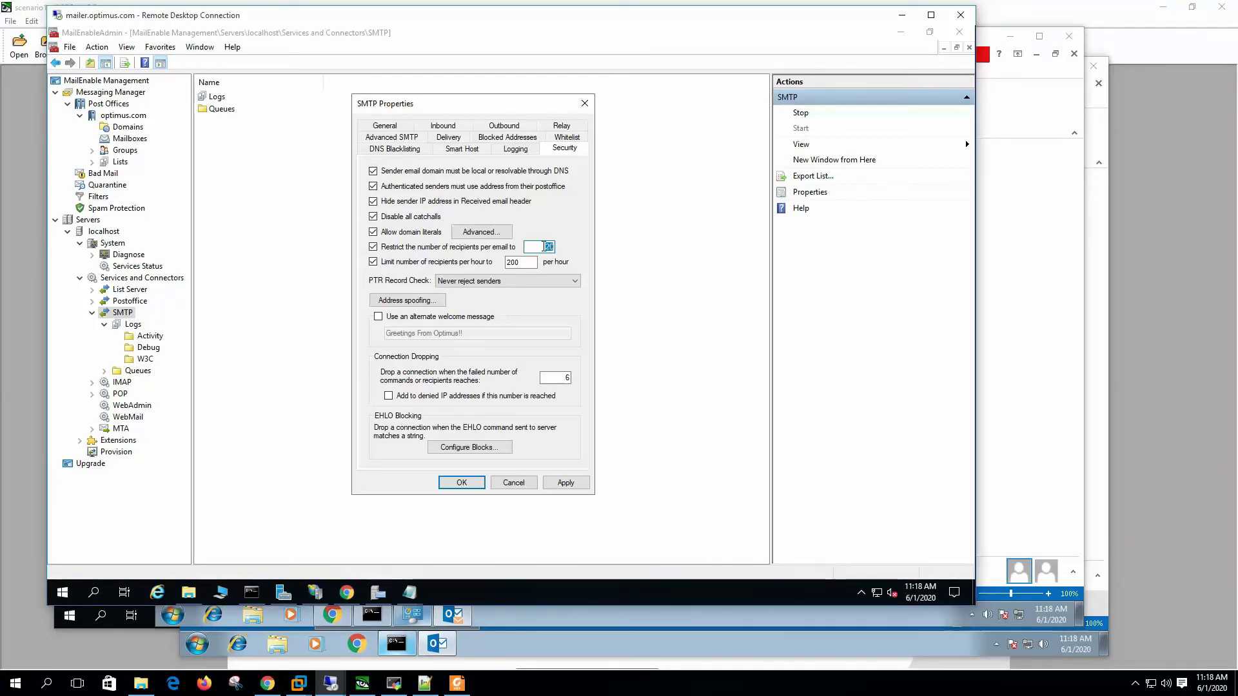
{"action": "type", "text": "10"}
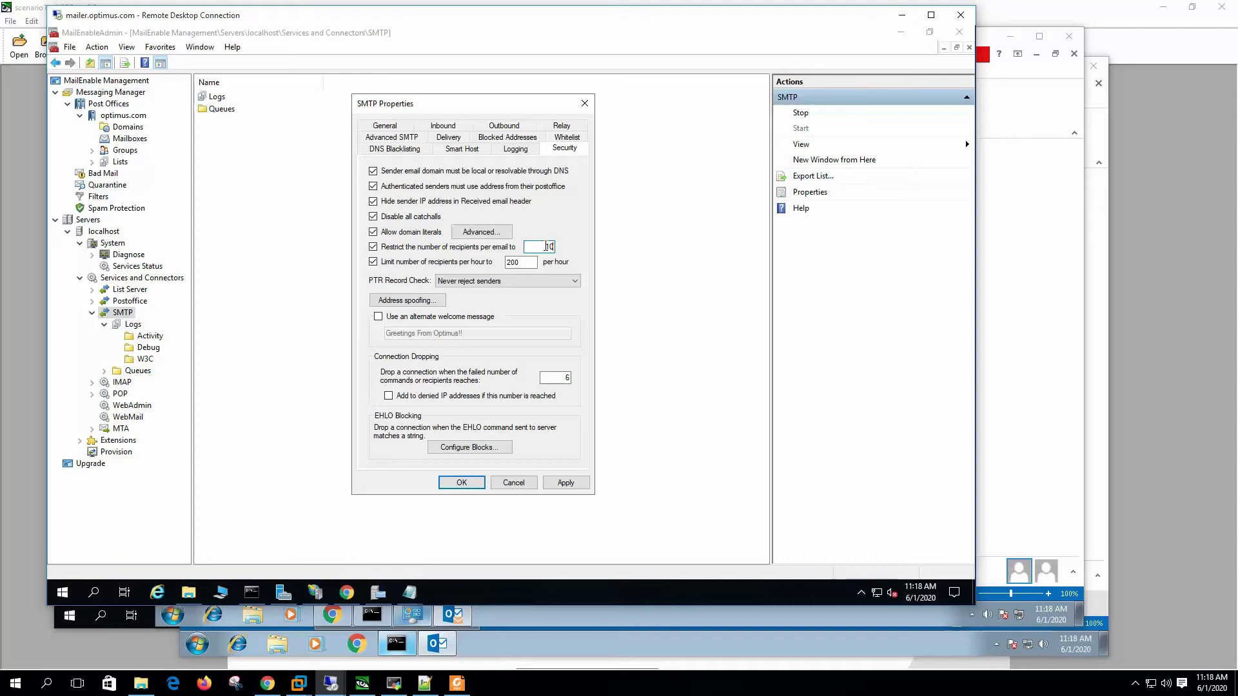
{"action": "key", "text": "Tab"}
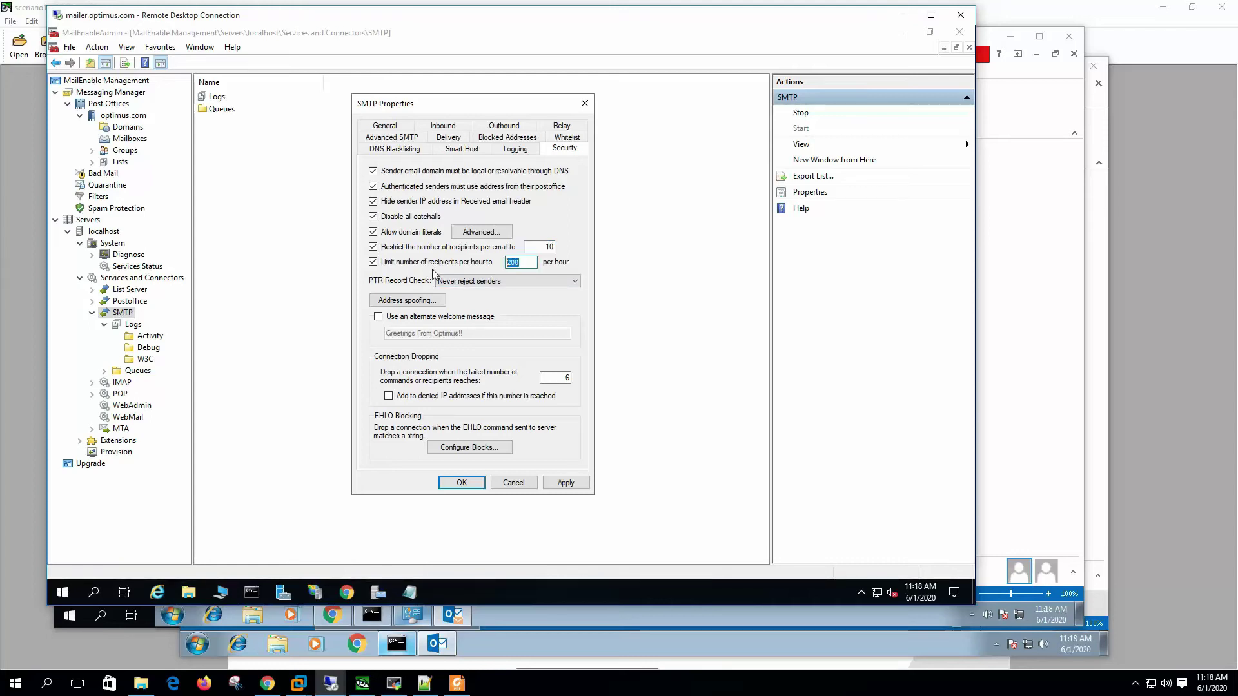
{"action": "left_click", "coordinate": [530, 265]}
{"action": "double_click", "coordinate": [529, 262]}
{"action": "double_click", "coordinate": [533, 263]}
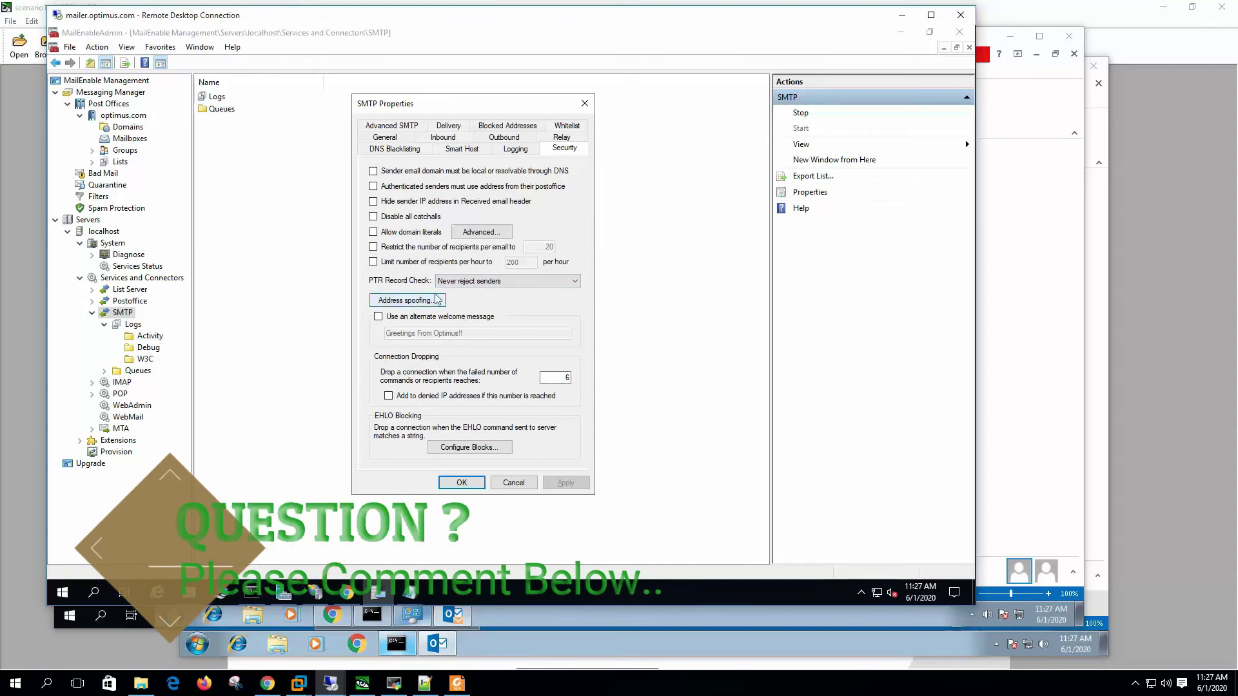
Step: Set PTR Record Check to 'Reject senders without PTR' and apply it
{"action": "left_click", "coordinate": [497, 284]}
{"action": "left_click", "coordinate": [497, 301]}
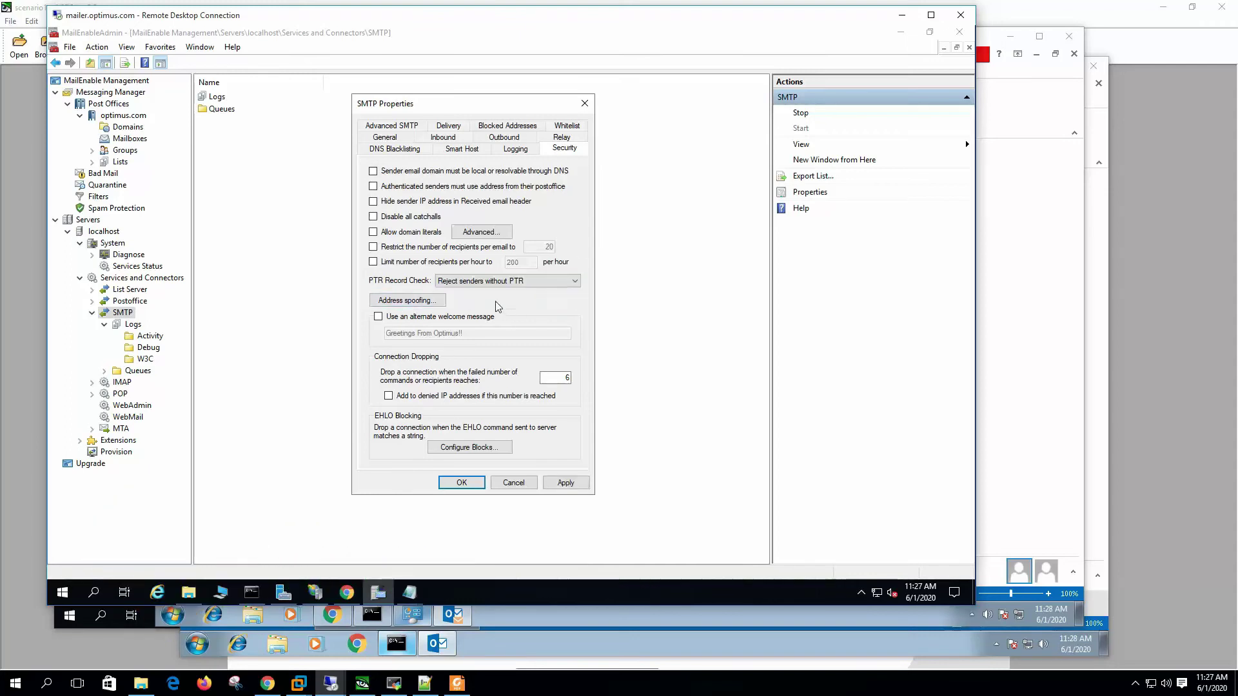
{"action": "key", "text": "alt+a"}
Step: Send test11, then open its bounce and highlight the 554 PTR rejection reason
{"action": "left_click", "coordinate": [410, 593]}
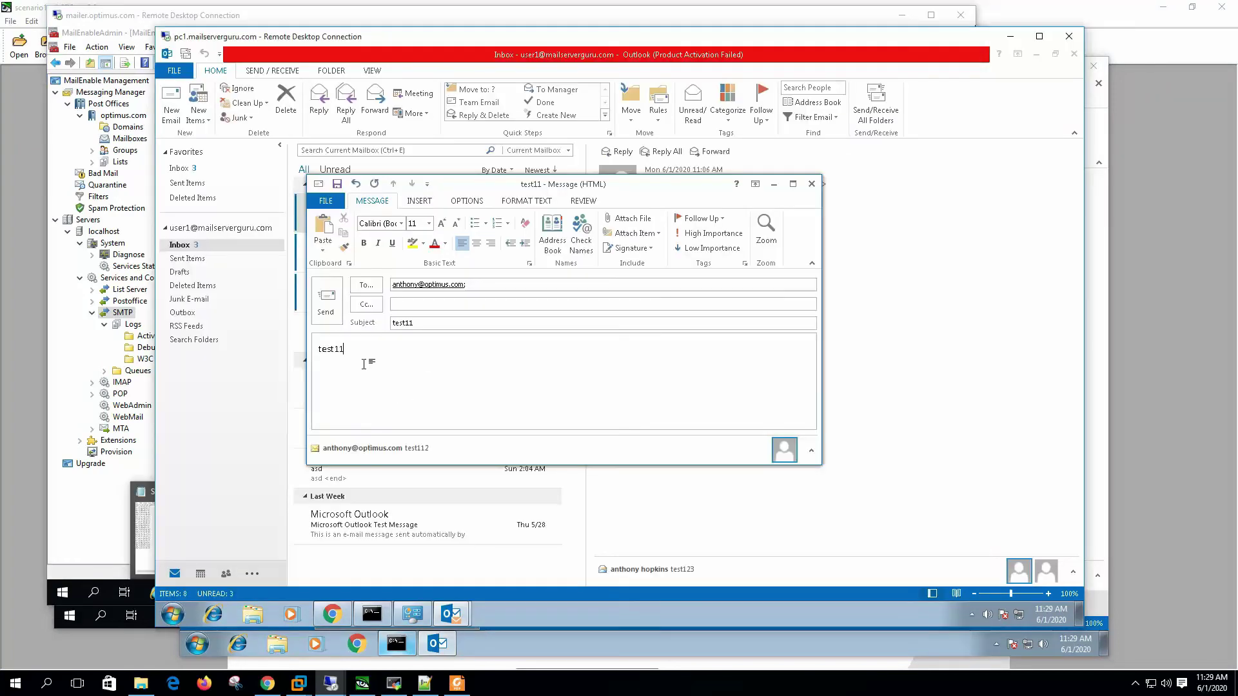
{"action": "left_click", "coordinate": [327, 300]}
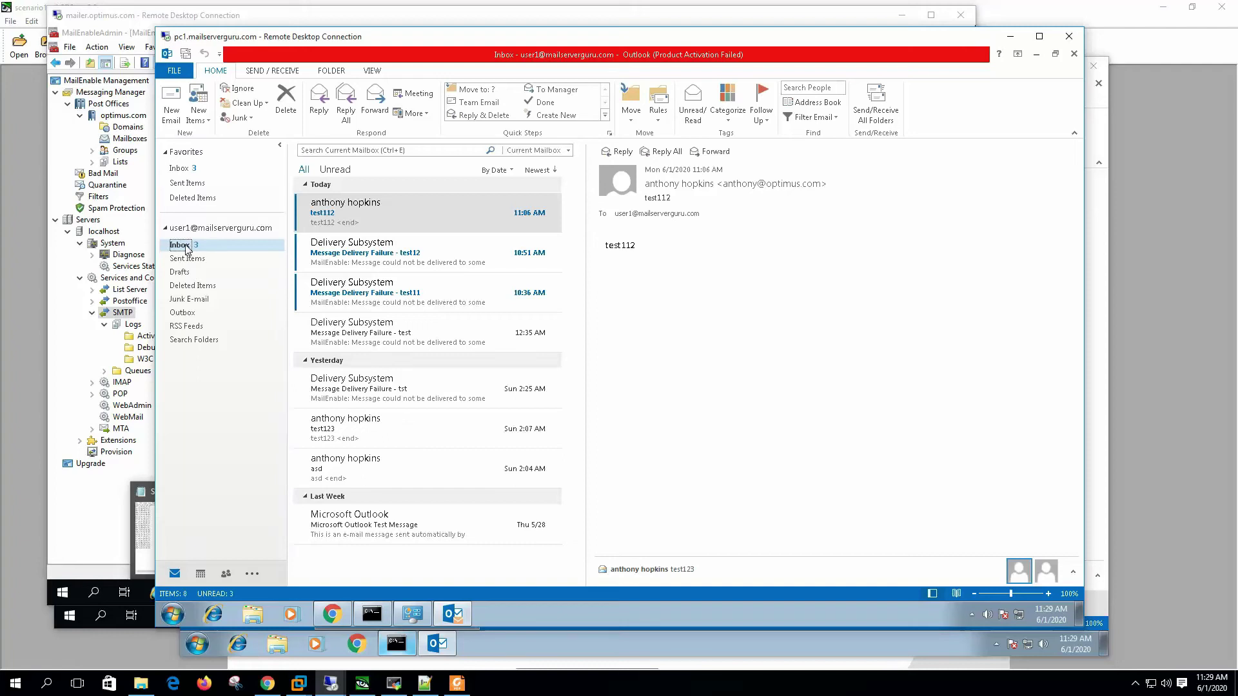
{"action": "left_click", "coordinate": [880, 103]}
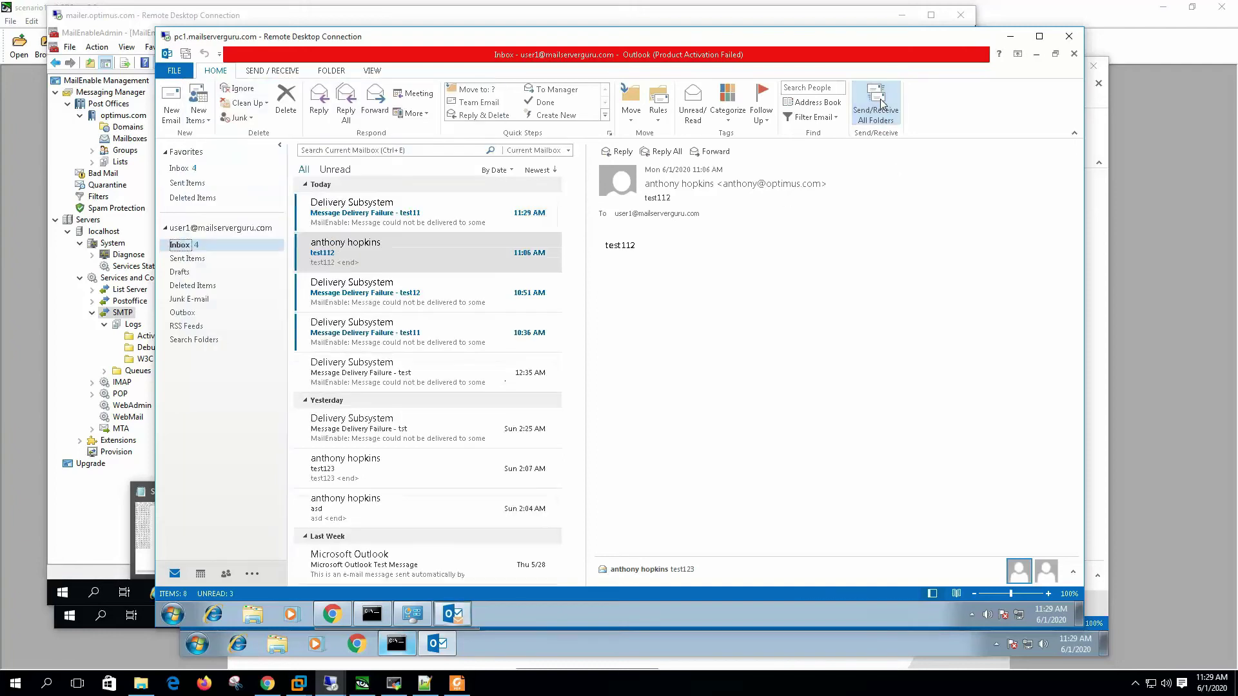
{"action": "left_click", "coordinate": [394, 214]}
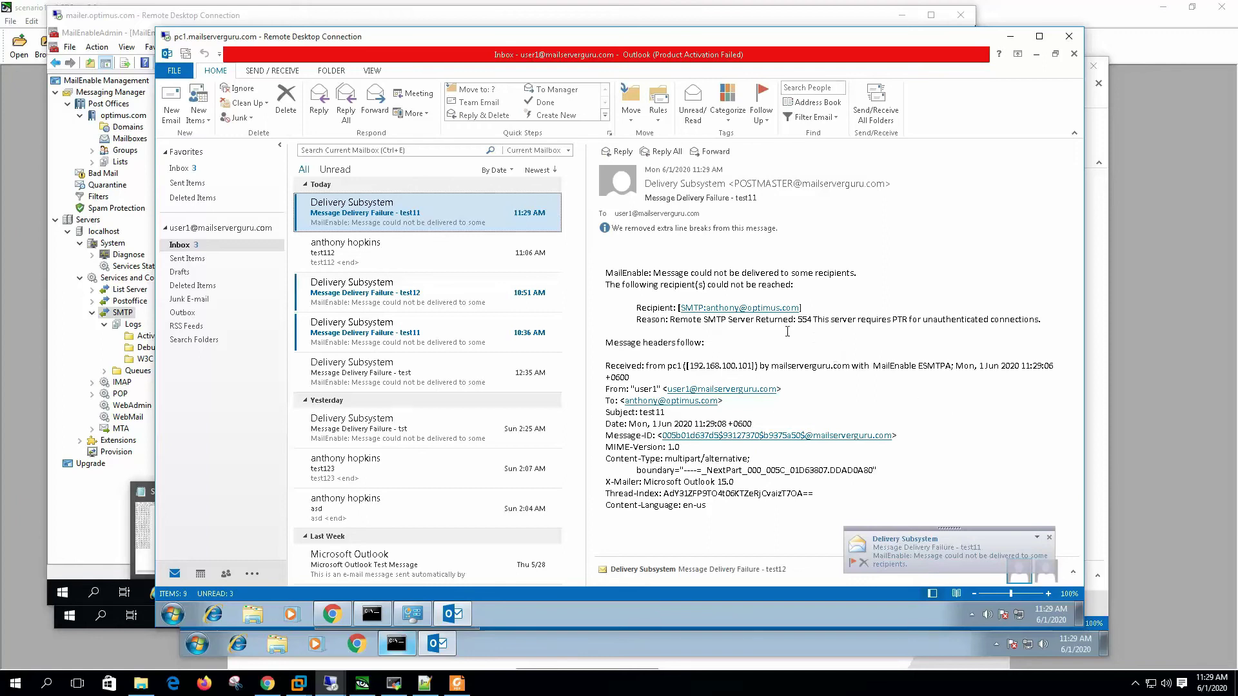
{"action": "left_click_drag", "start_coordinate": [728, 321], "coordinate": [1039, 320]}
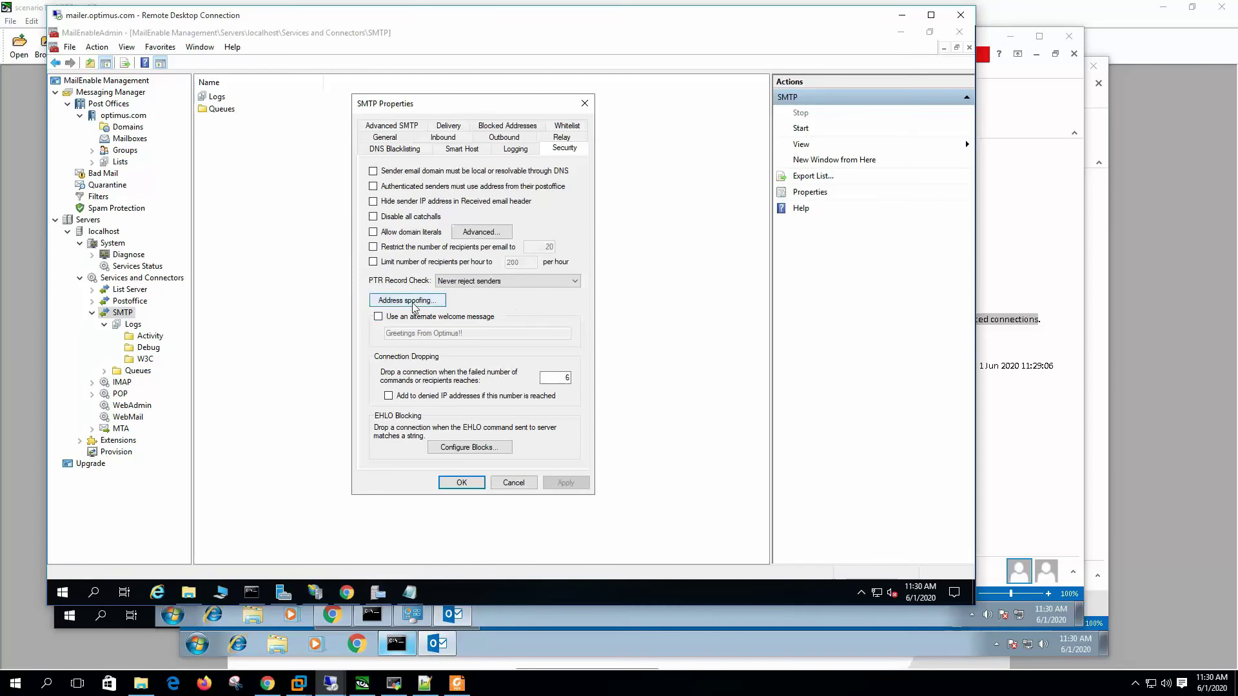
Step: In Address spoofing options, choose 'Authenticated users can spoof sender addresses'
{"action": "left_click", "coordinate": [414, 307]}
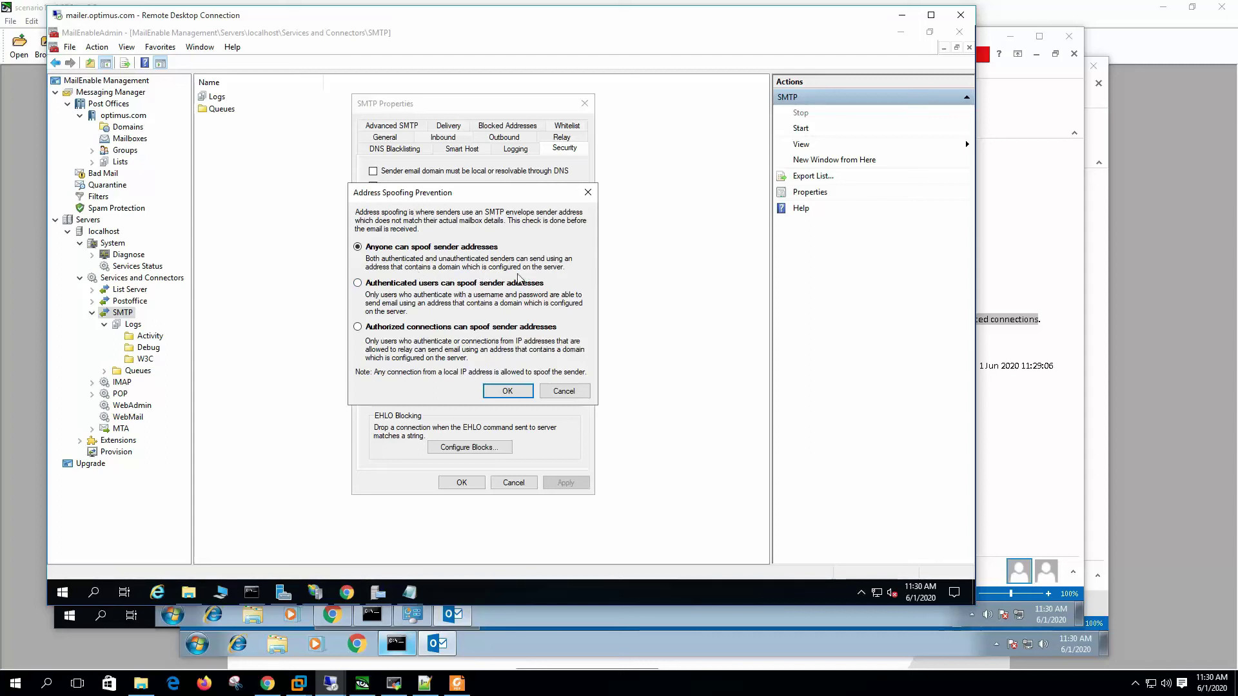
{"action": "left_click", "coordinate": [400, 286]}
Step: Enable the 'Greetings From Optimus!!' welcome message and verify it via telnet mailer.optimus.com 25
{"action": "left_click", "coordinate": [506, 390]}
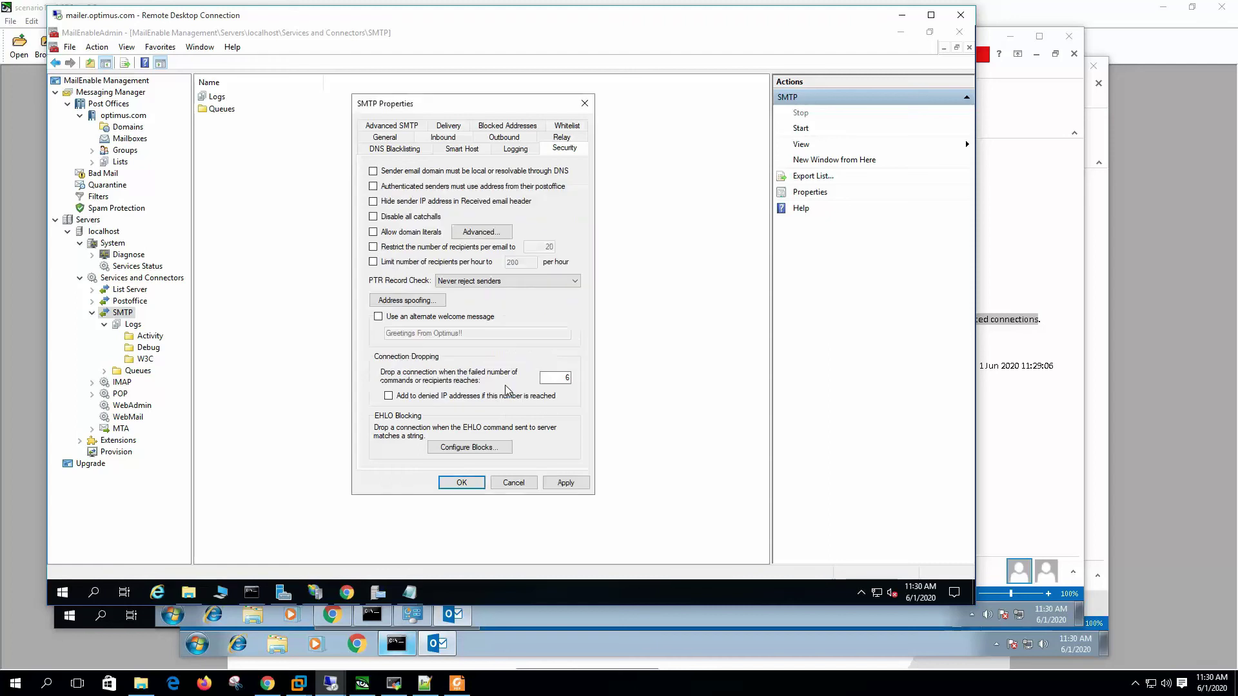
{"action": "left_click", "coordinate": [412, 316]}
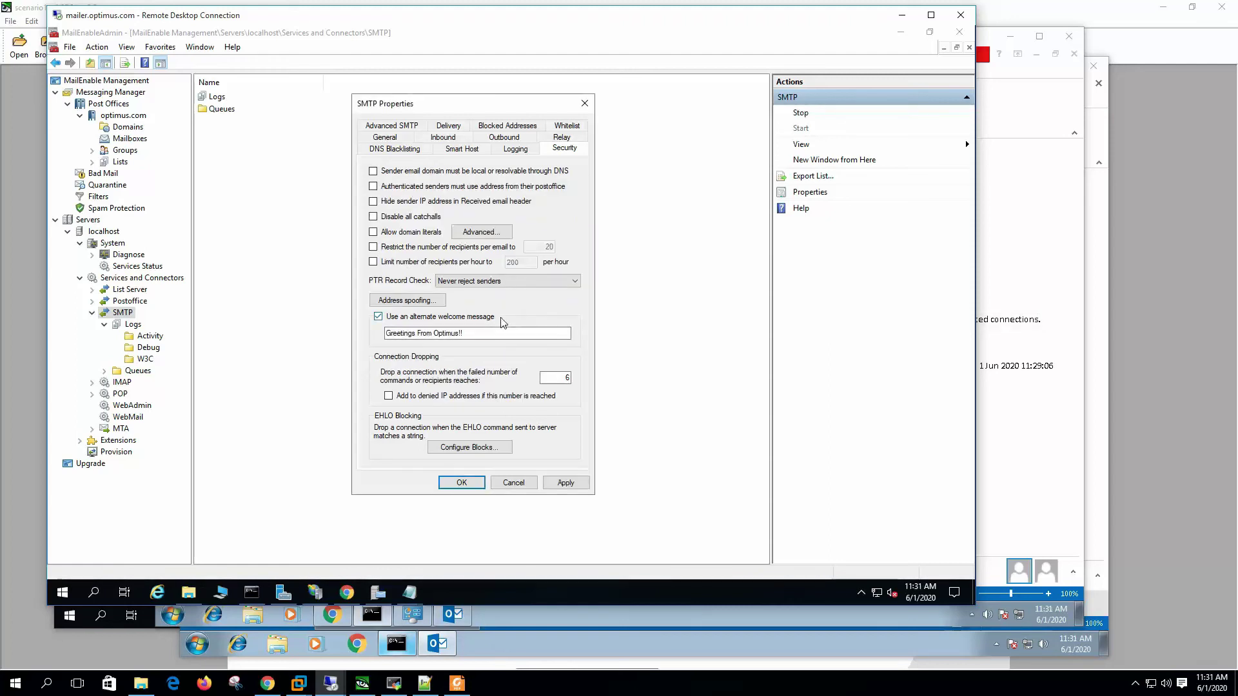
{"action": "left_click_drag", "start_coordinate": [496, 335], "coordinate": [343, 334]}
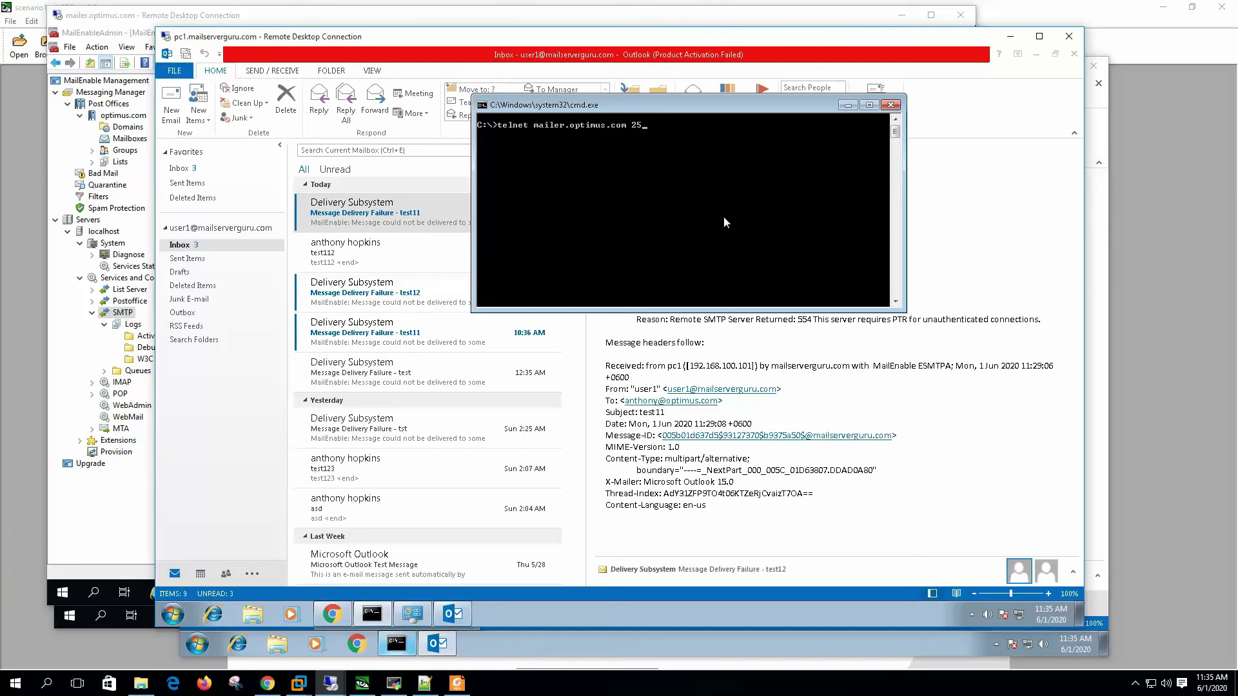
{"action": "key", "text": "Return"}
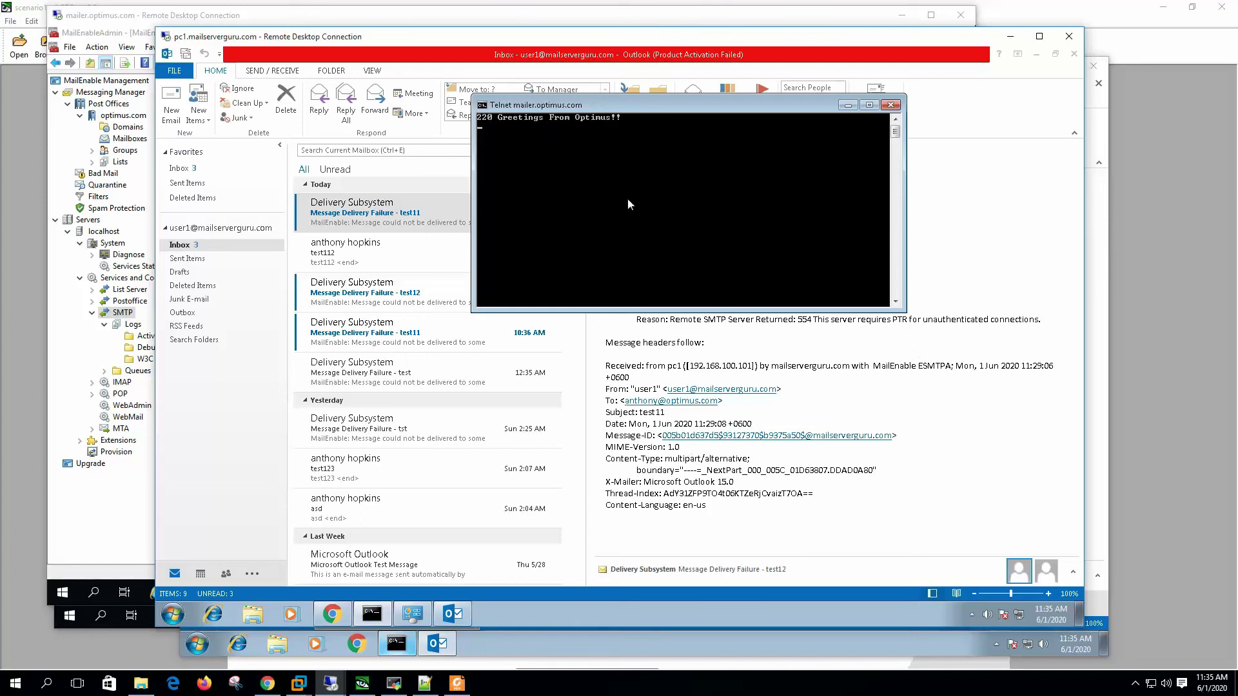
{"action": "key", "text": "alt+Tab"}
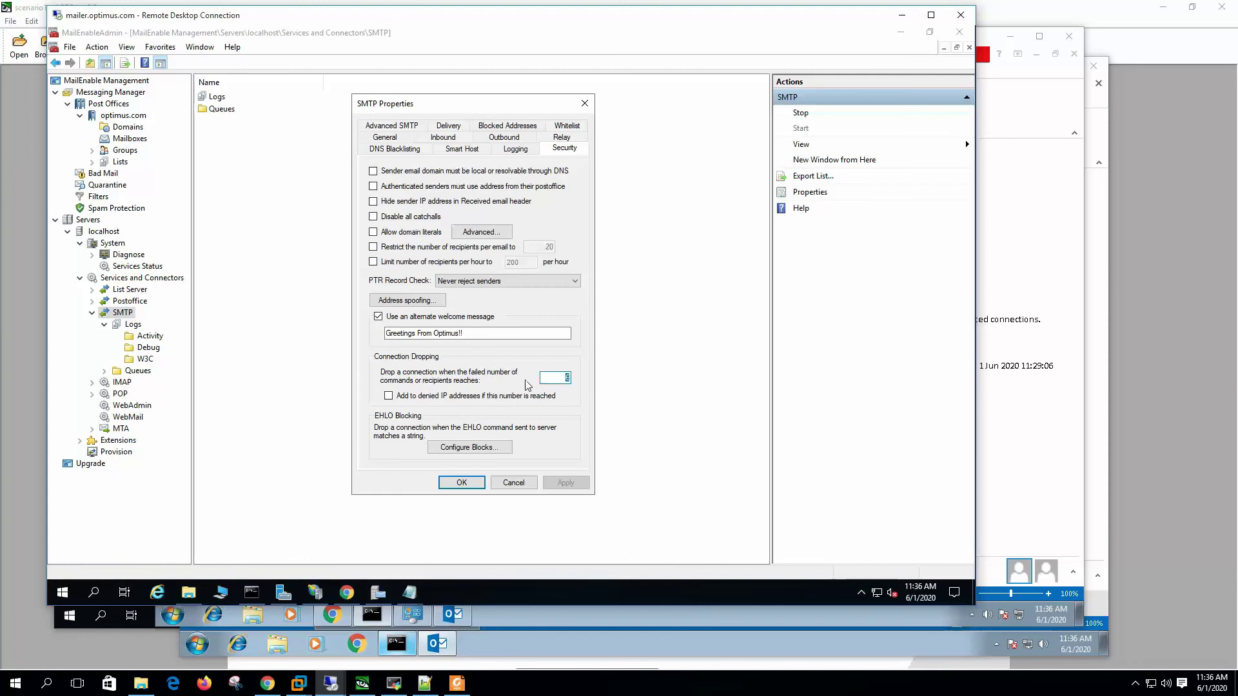
Step: Add senders reaching 6 failed commands or recipients to denied IPs, and confirm the EHLO block list is empty
{"action": "left_click", "coordinate": [389, 395]}
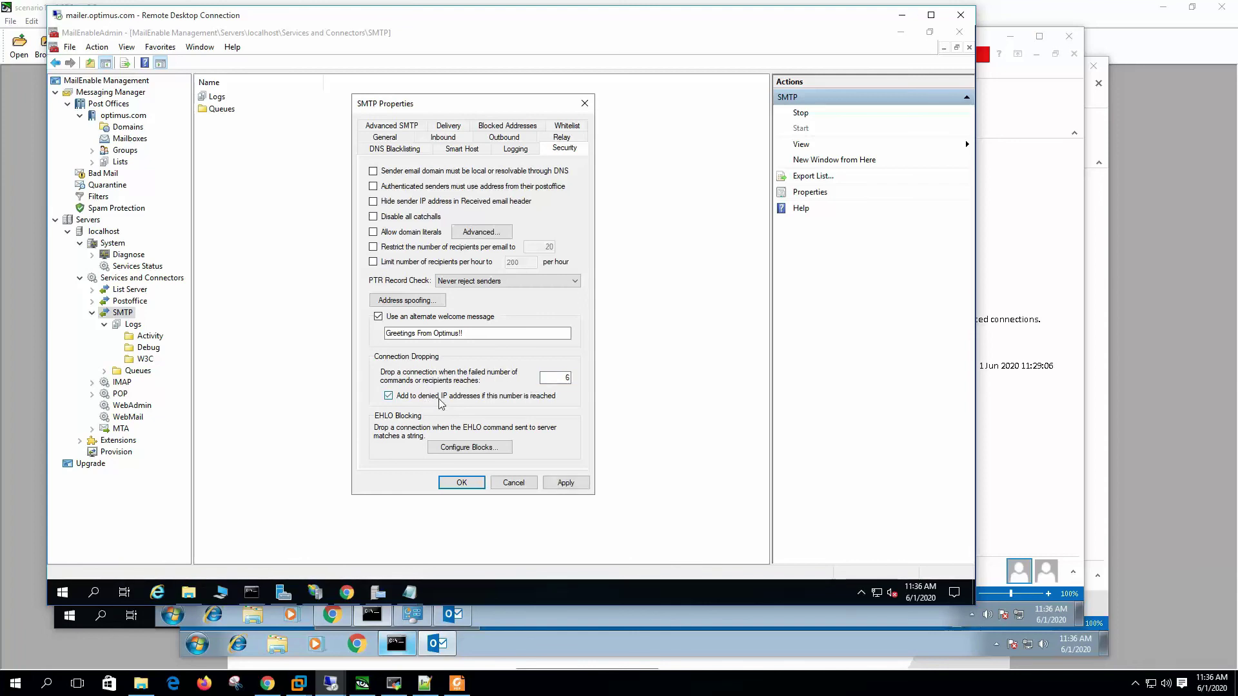
{"action": "left_click", "coordinate": [547, 397]}
{"action": "left_click", "coordinate": [489, 448]}
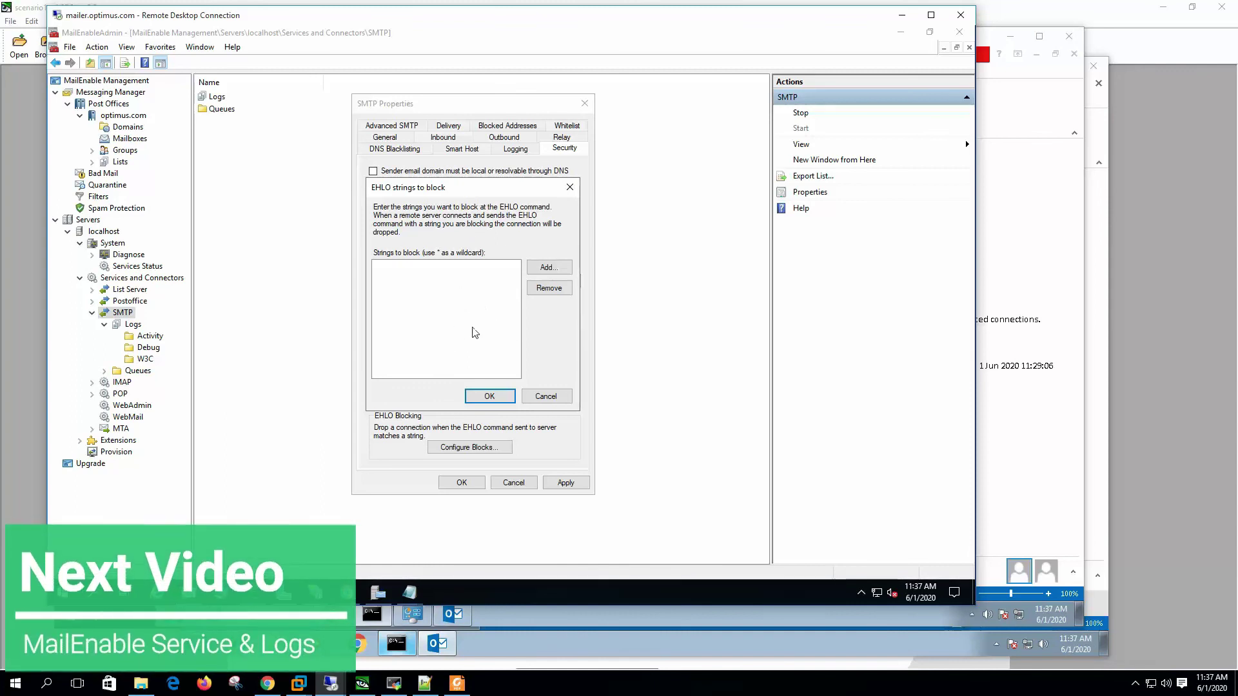
{"action": "key", "text": "Escape"}
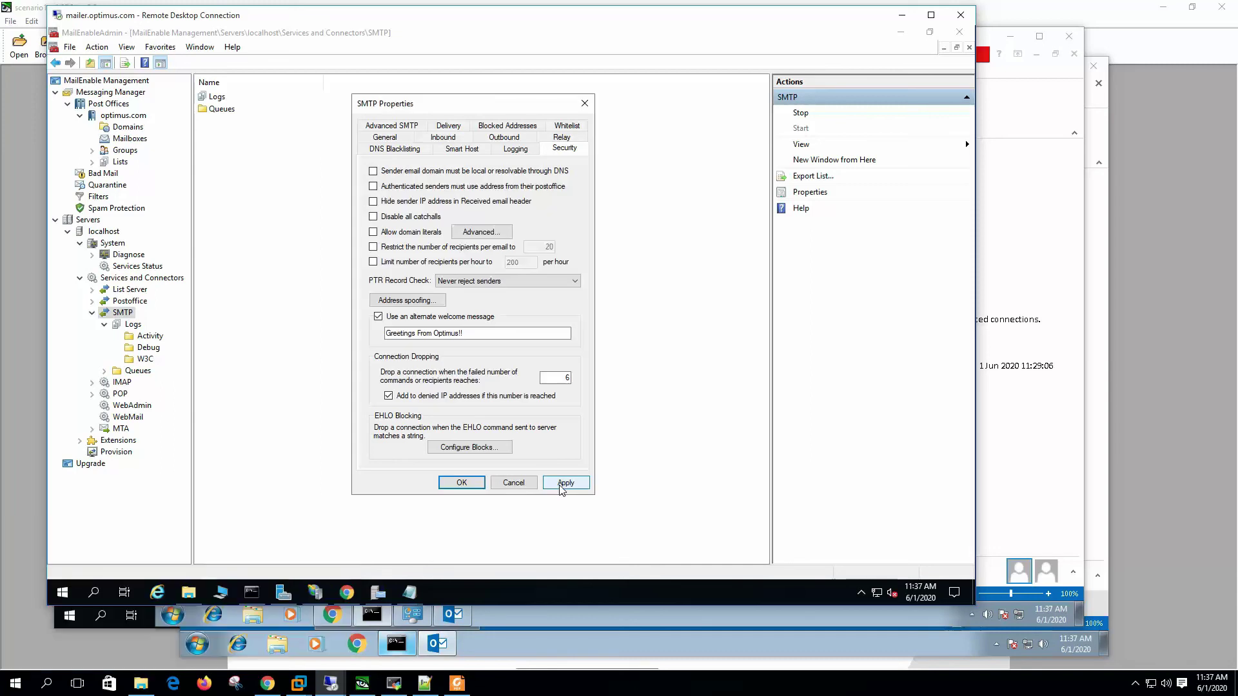